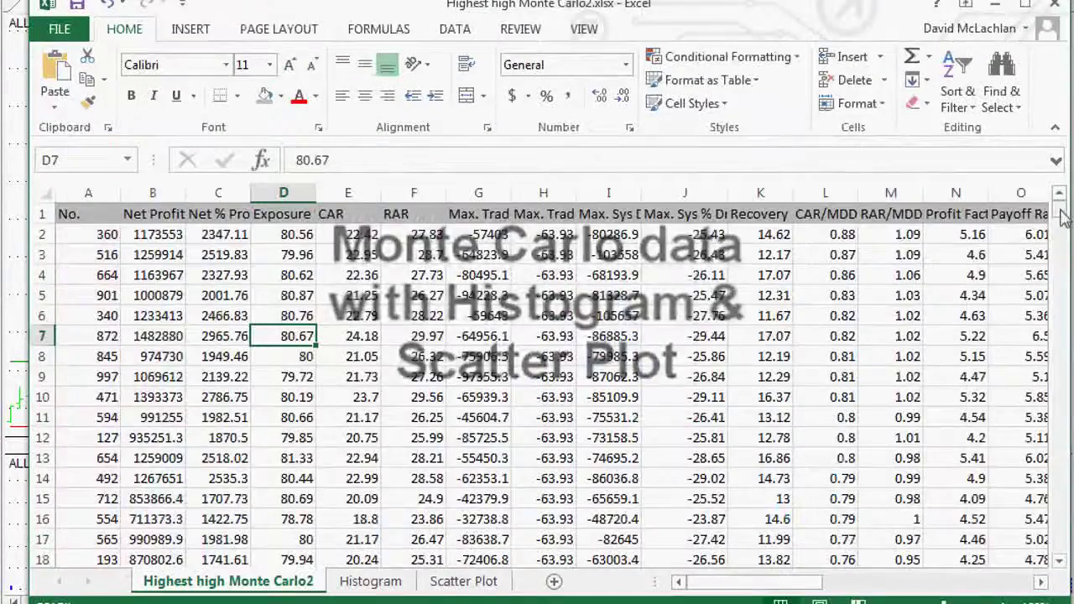
# Step: Inspect the CAR and drawdown columns, briefly widening column J to read its heading
pyautogui.moveTo(1058, 218)
pyautogui.mouseDown()
pyautogui.moveTo(1054, 510)
pyautogui.moveTo(1057, 217)
pyautogui.mouseUp()
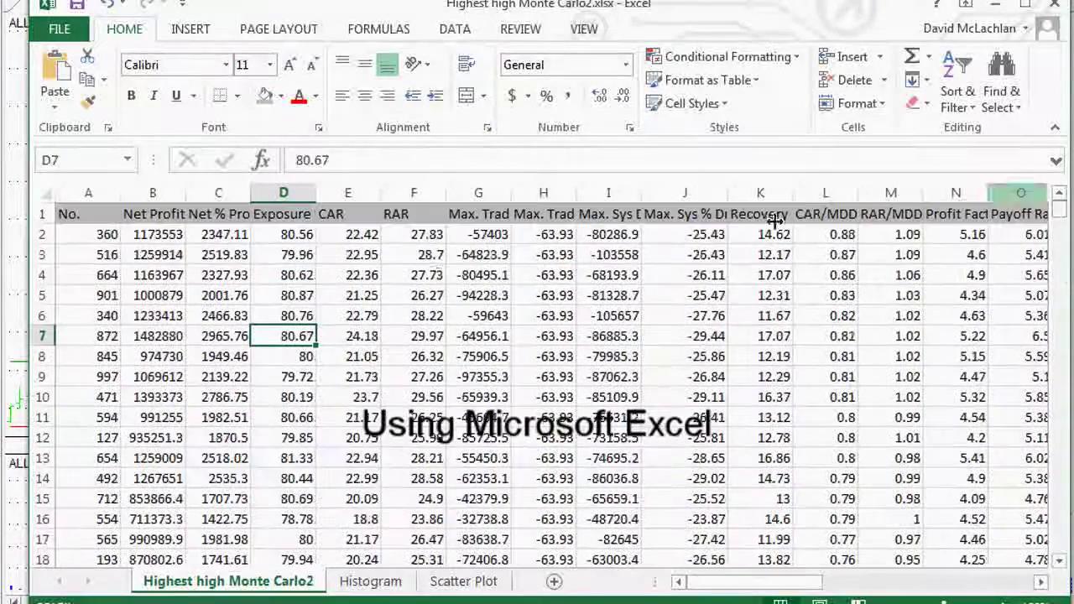
pyautogui.click(347, 217)
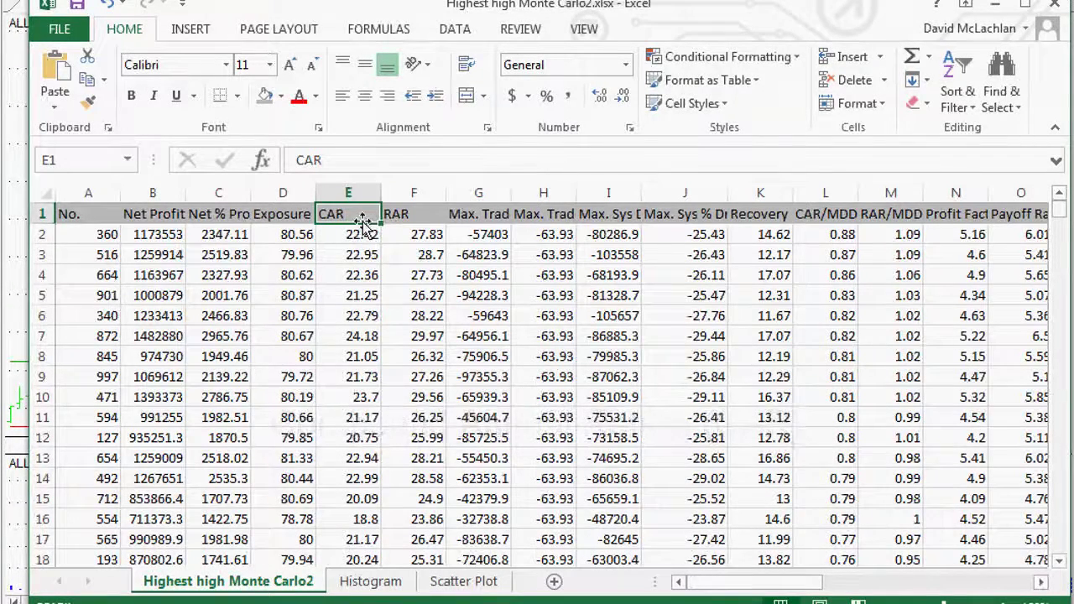
pyautogui.click(688, 235)
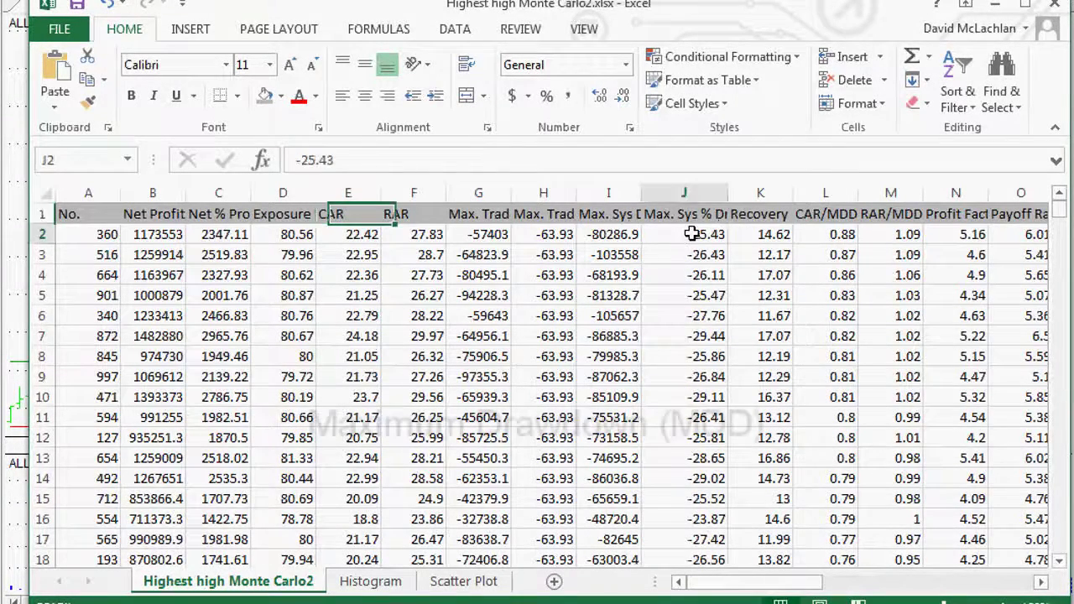
pyautogui.moveTo(726, 193); pyautogui.dragTo(803, 192)
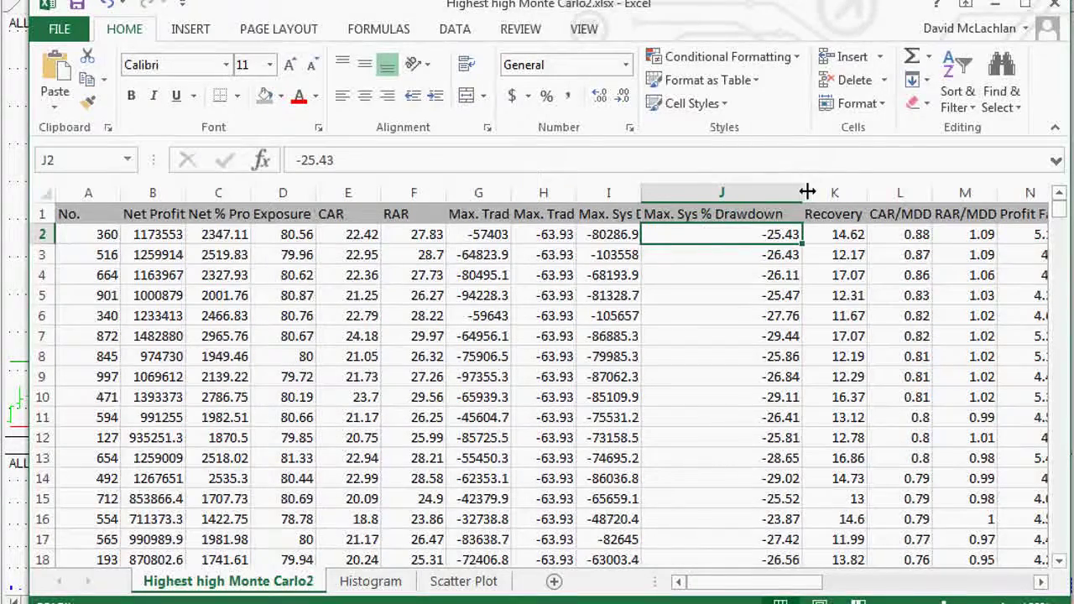
pyautogui.moveTo(803, 191); pyautogui.dragTo(728, 206)
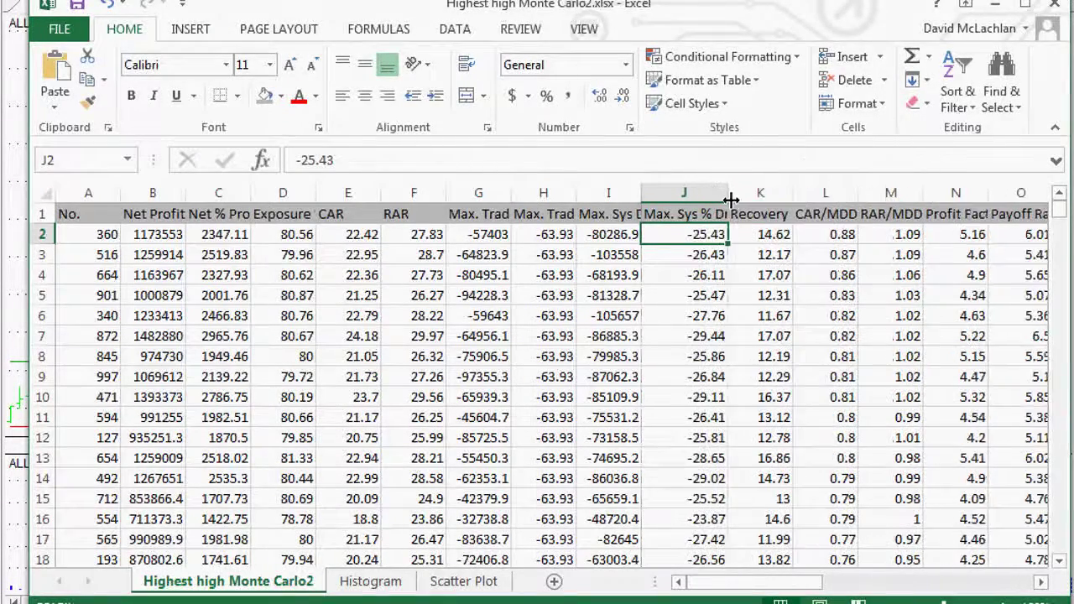
# Step: Check in Excel Options that the Analysis ToolPak add-in is installed
pyautogui.click(61, 32)
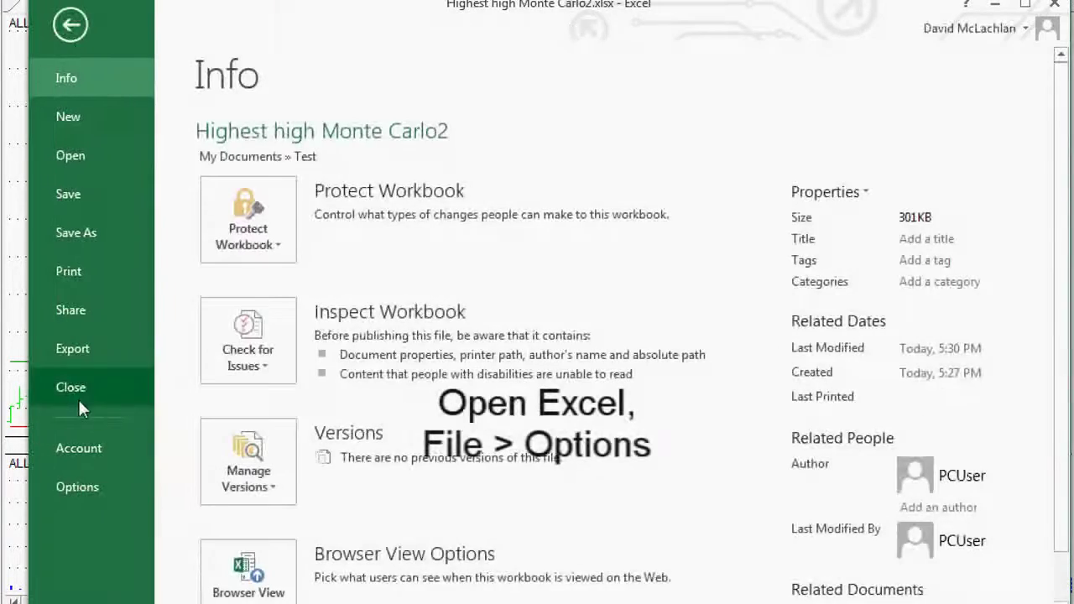
pyautogui.click(84, 490)
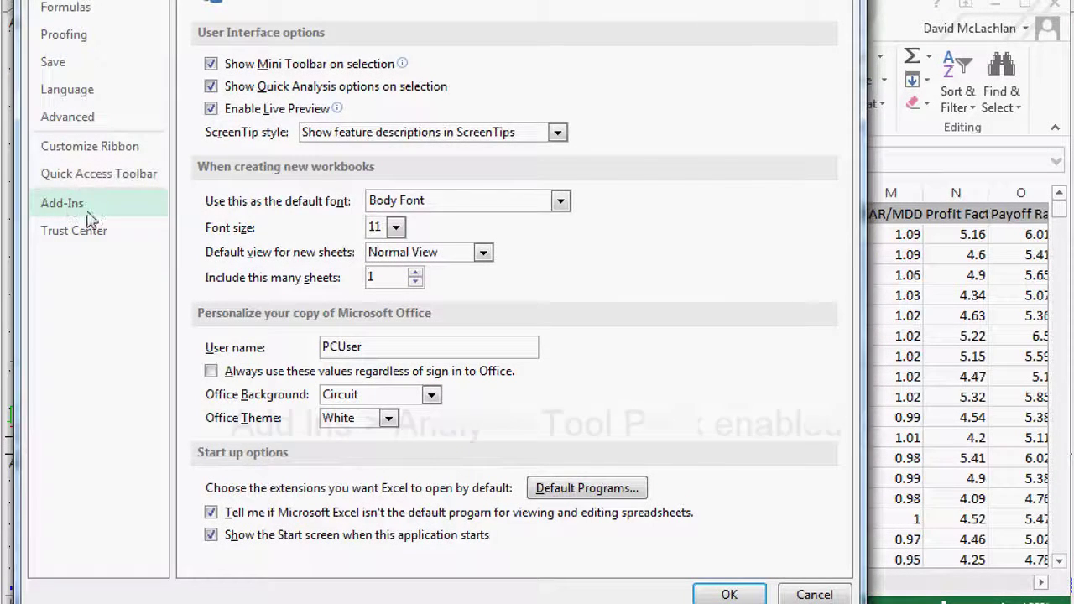
pyautogui.click(67, 208)
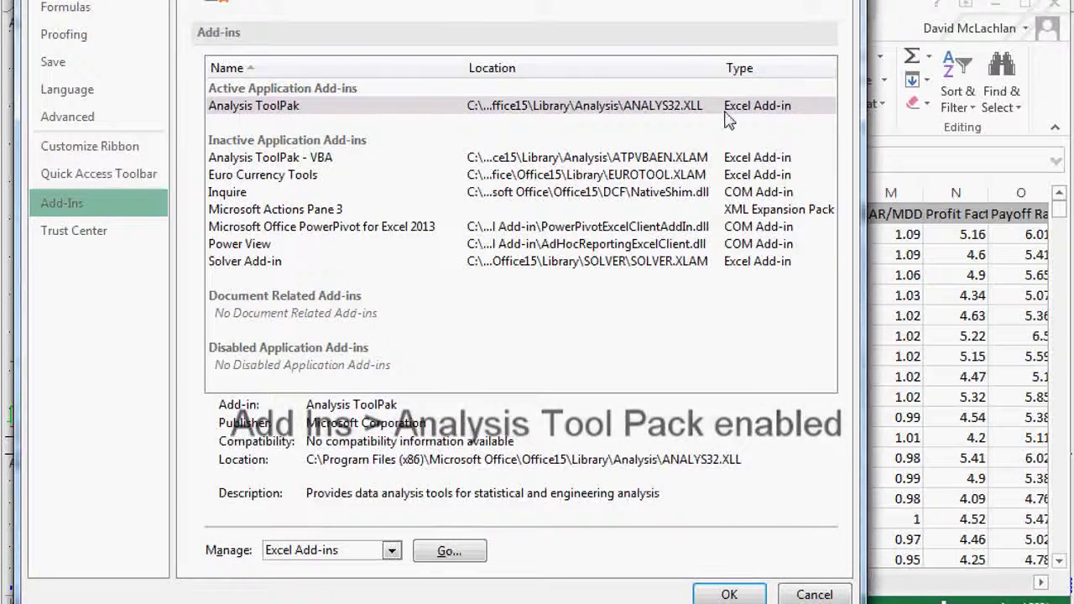
pyautogui.click(276, 112)
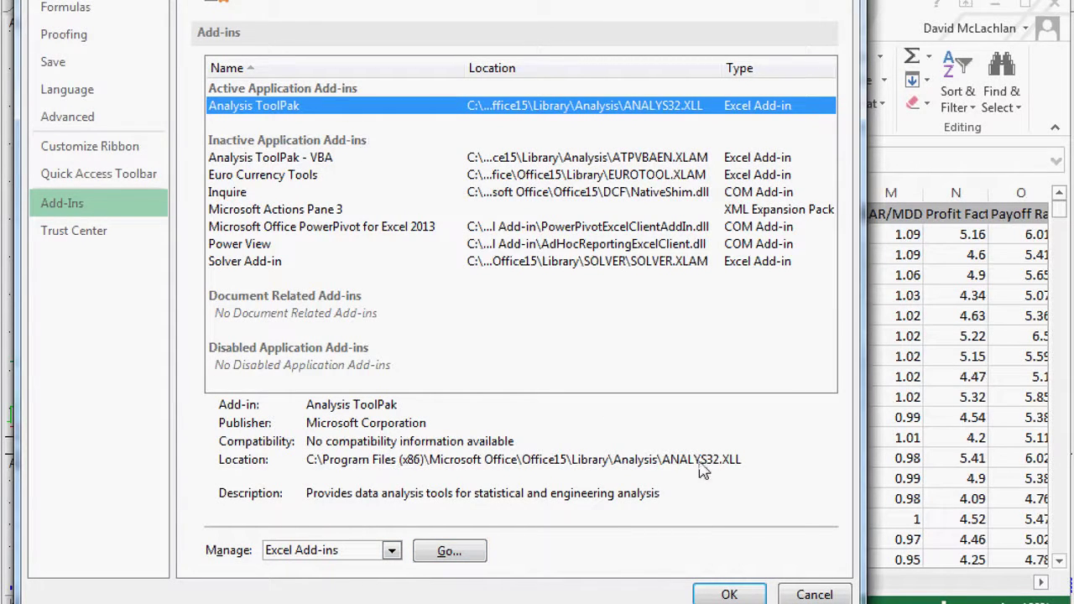
pyautogui.click(729, 594)
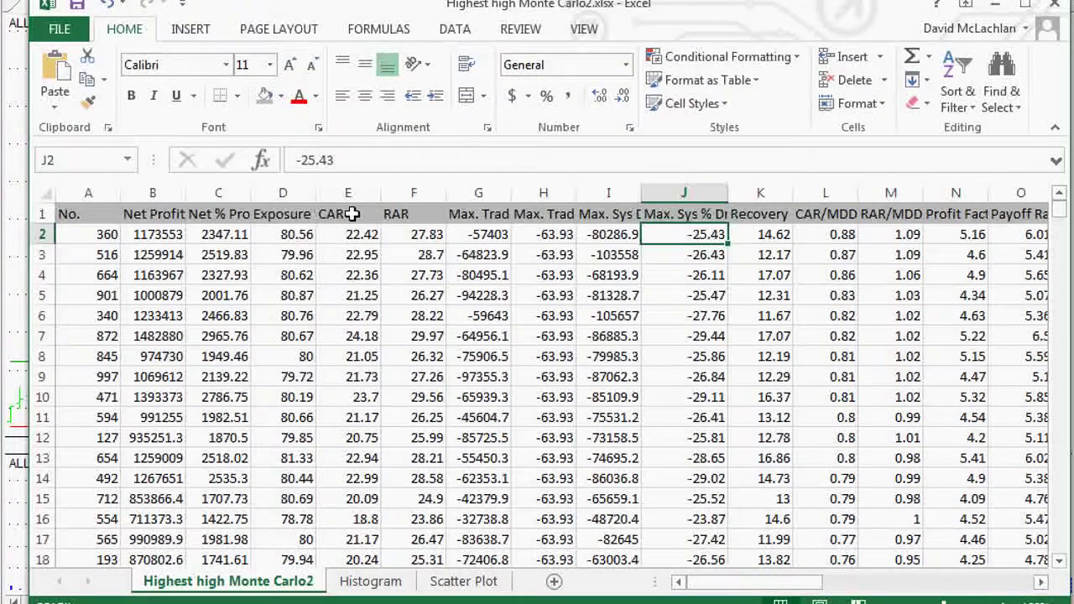
# Step: Select CAR cell E2 and open the Histogram tool from Data Analysis
pyautogui.click(353, 215)
pyautogui.click(352, 234)
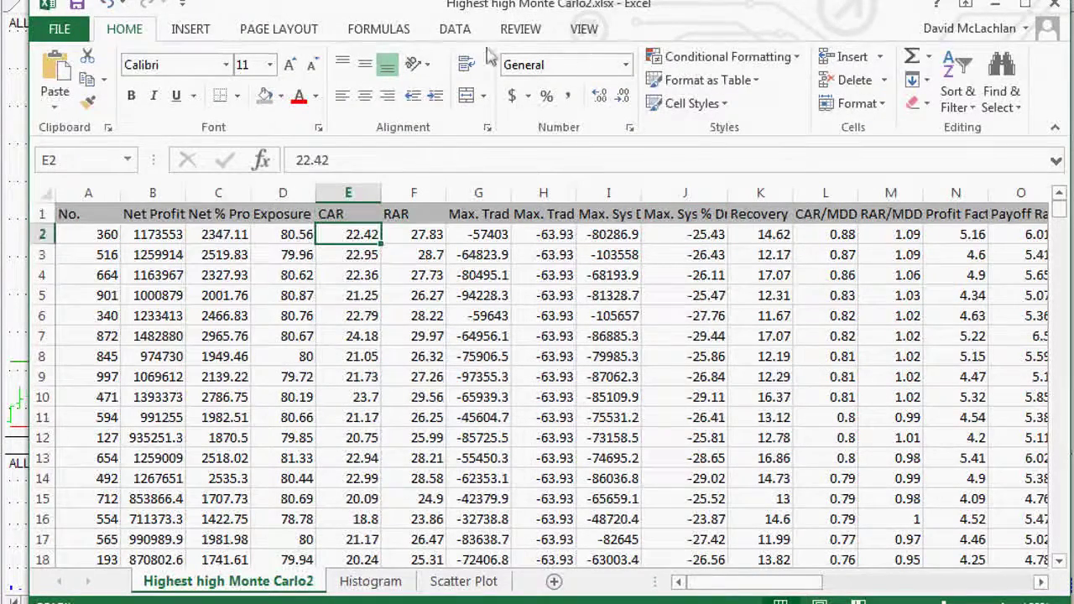
pyautogui.click(455, 28)
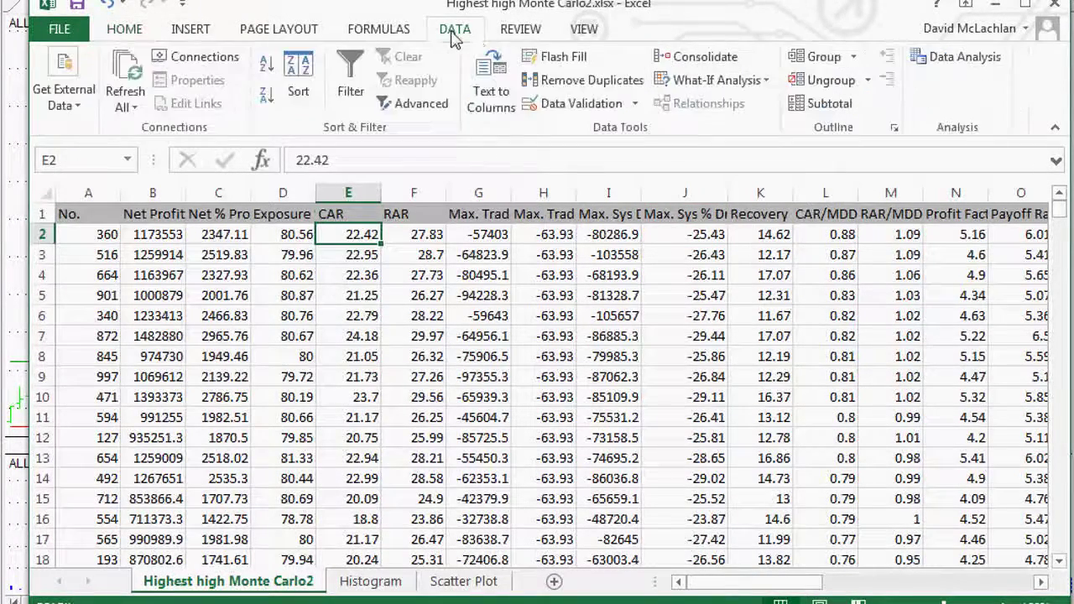
pyautogui.click(959, 55)
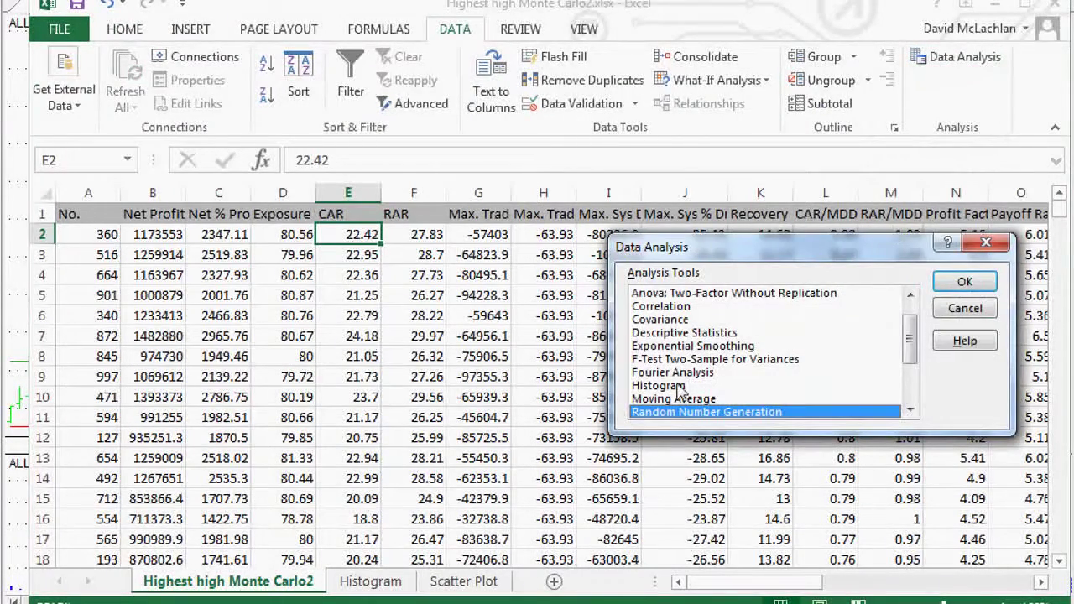
pyautogui.click(676, 377)
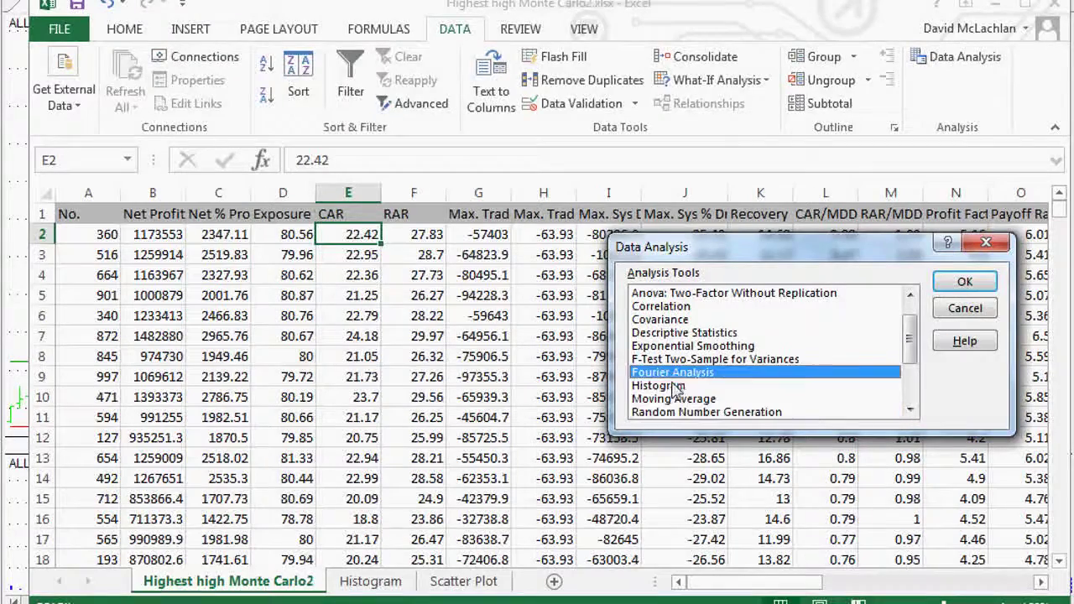
pyautogui.click(677, 387)
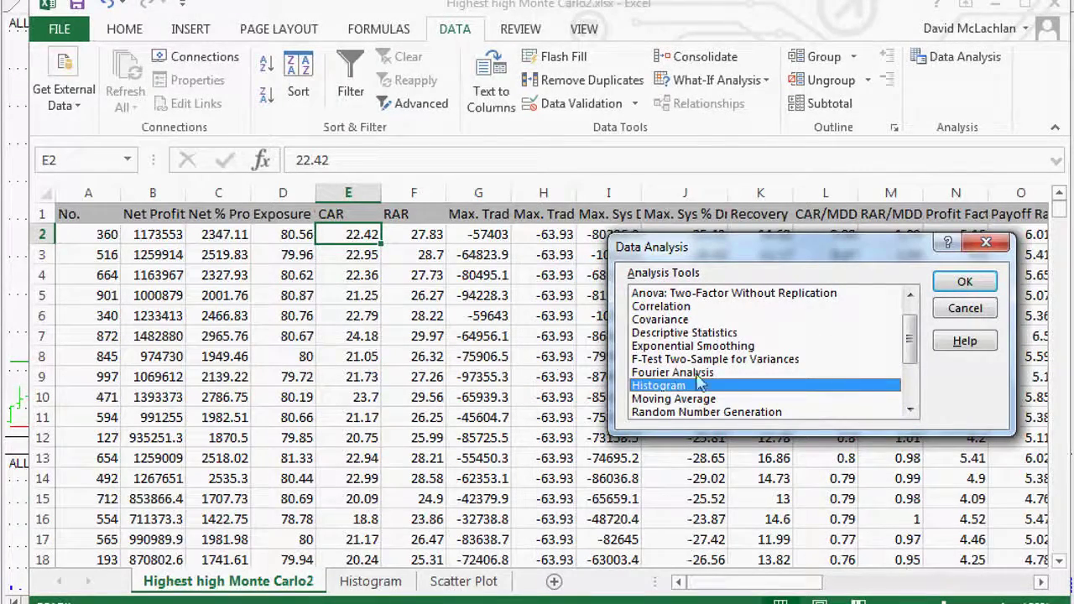
pyautogui.click(963, 283)
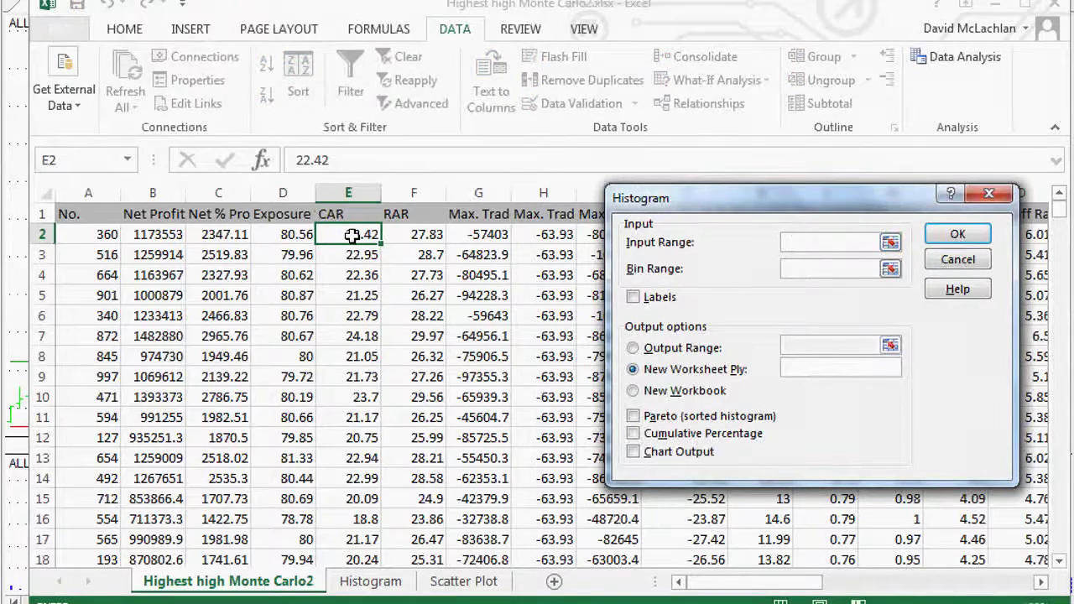
# Step: Run a histogram on input range $E$2:$E$1001 with output to a new worksheet
pyautogui.click(350, 235)
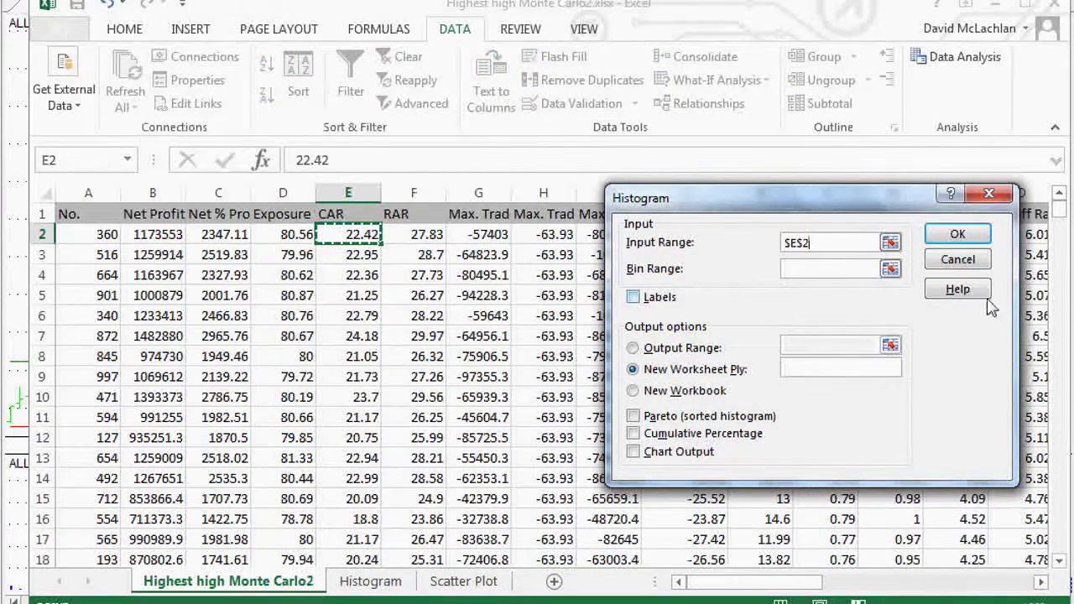
pyautogui.moveTo(1064, 214); pyautogui.dragTo(1066, 579)
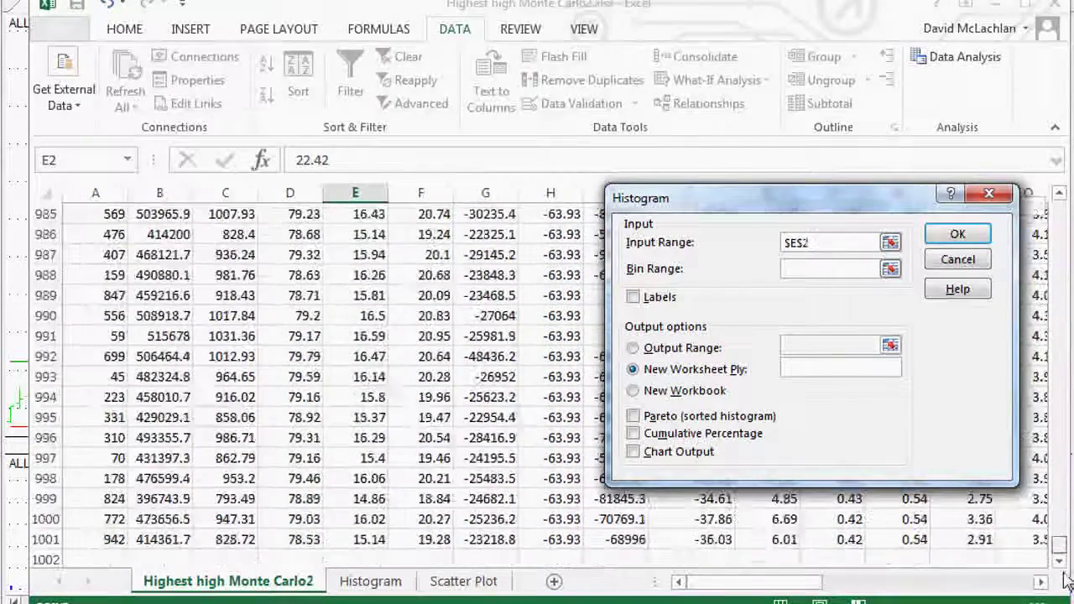
pyautogui.keyDown('shift'); pyautogui.click(363, 541); pyautogui.keyUp('shift')
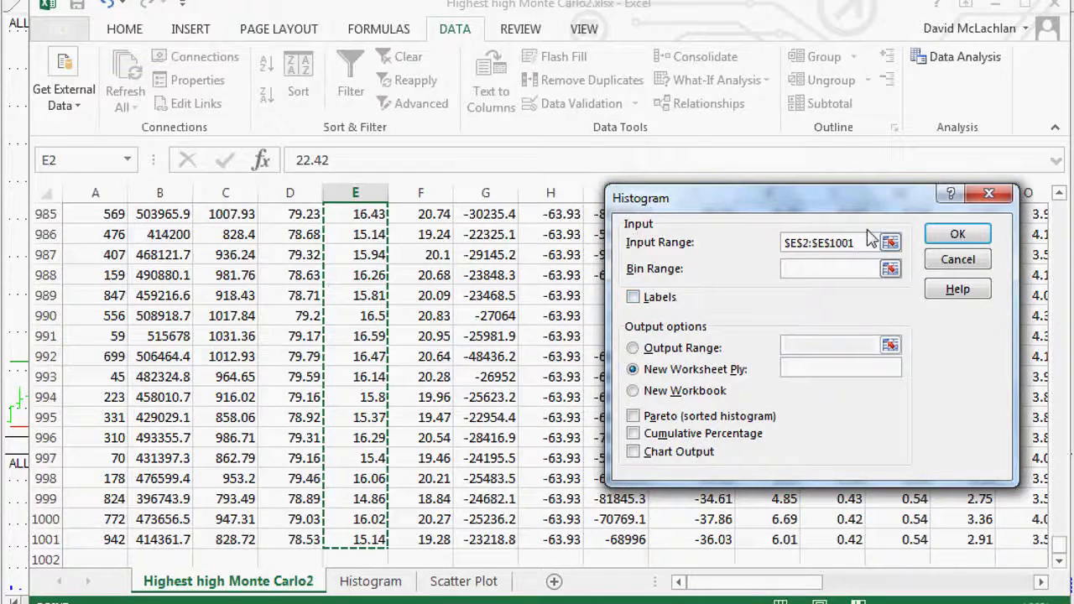
pyautogui.click(796, 369)
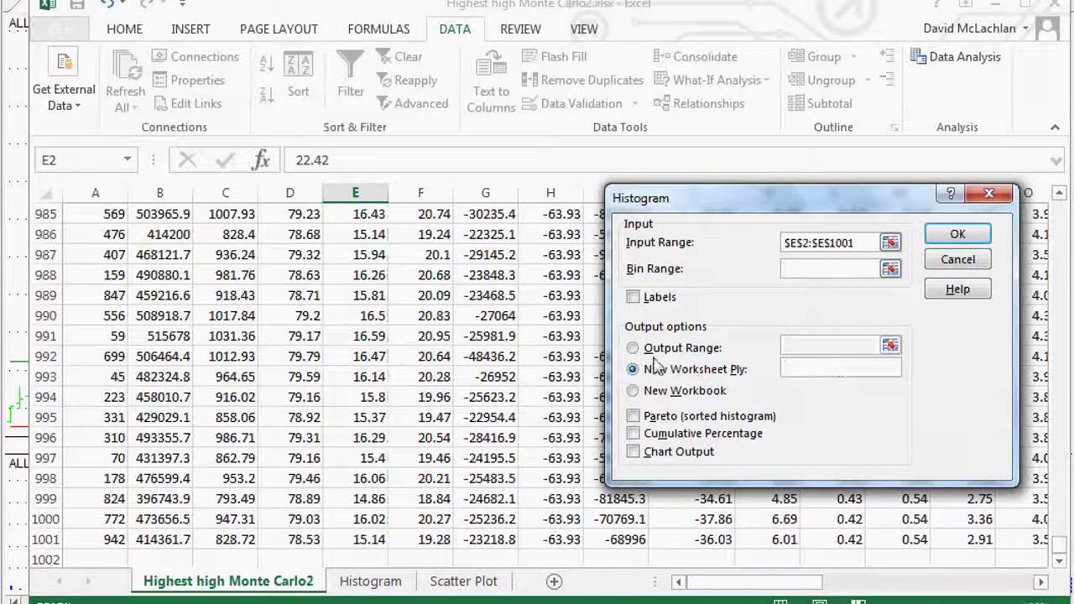
pyautogui.click(957, 235)
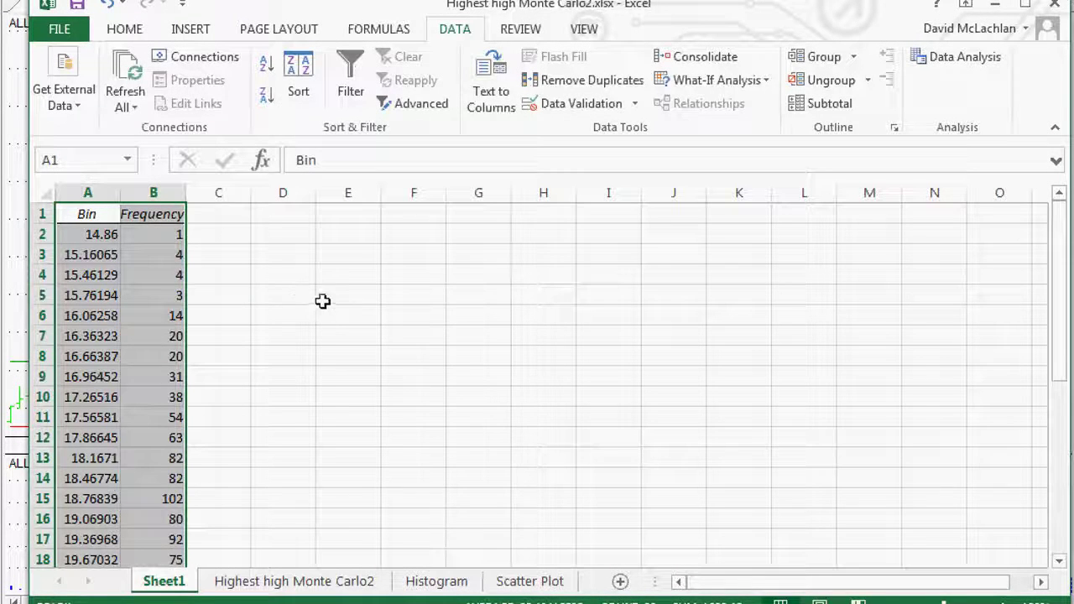
# Step: Scroll through the Bin and Frequency table, where counts peak at 102 for bin 18.76839
pyautogui.scroll(-1, 220, 383)
pyautogui.scroll(1, 220, 384)
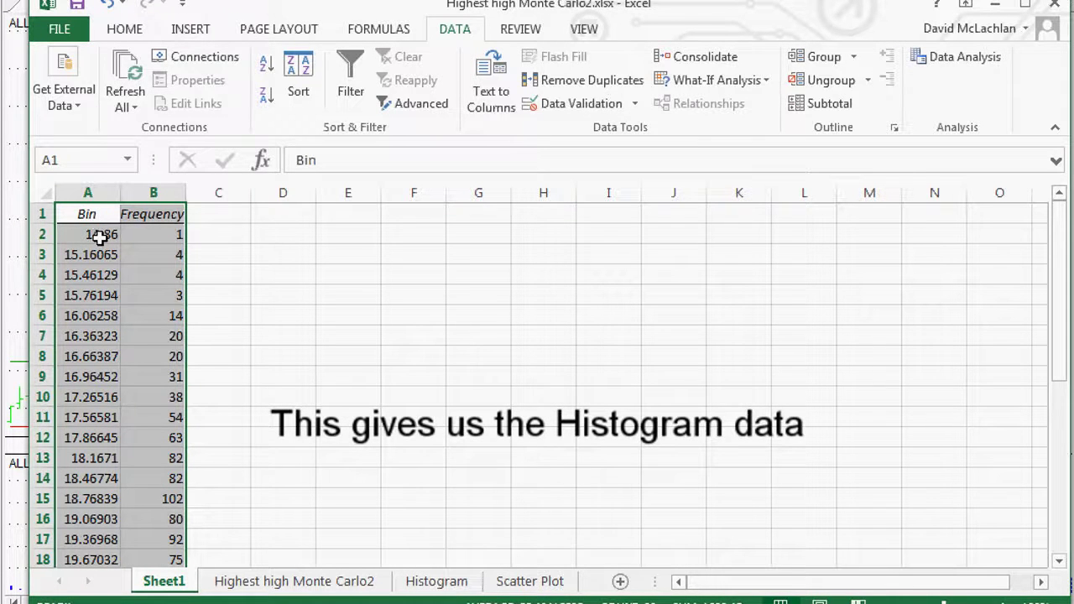
pyautogui.scroll(-1, 193, 236)
pyautogui.scroll(1, 193, 237)
pyautogui.scroll(-1, 98, 225)
pyautogui.scroll(-2, 98, 225)
pyautogui.scroll(-4, 126, 277)
pyautogui.scroll(7, 139, 353)
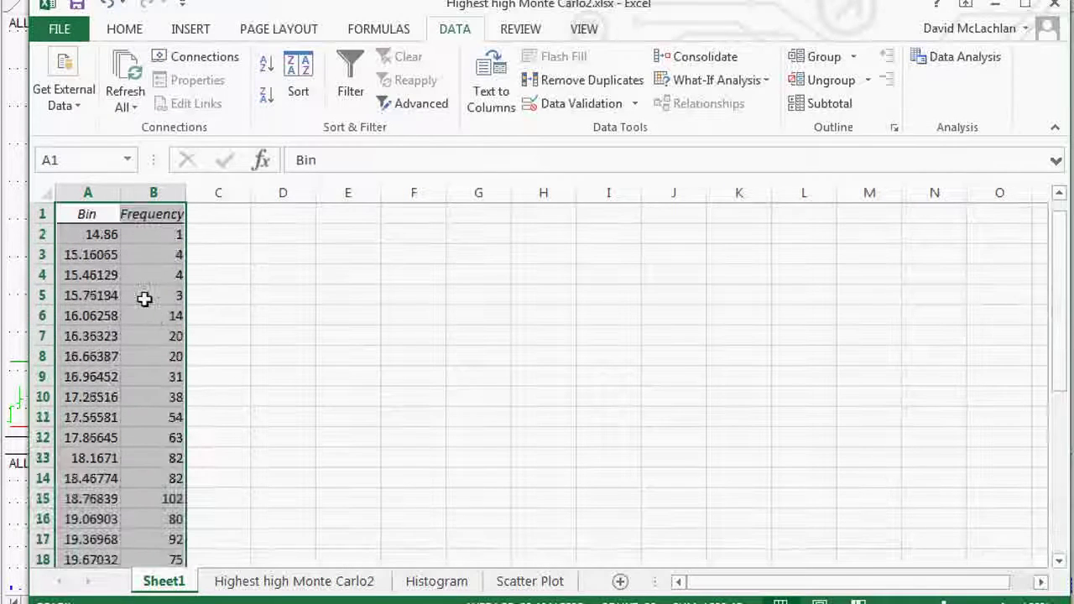
# Step: Insert a 2-D clustered column chart of the histogram Frequency counts
pyautogui.click(192, 30)
pyautogui.click(451, 57)
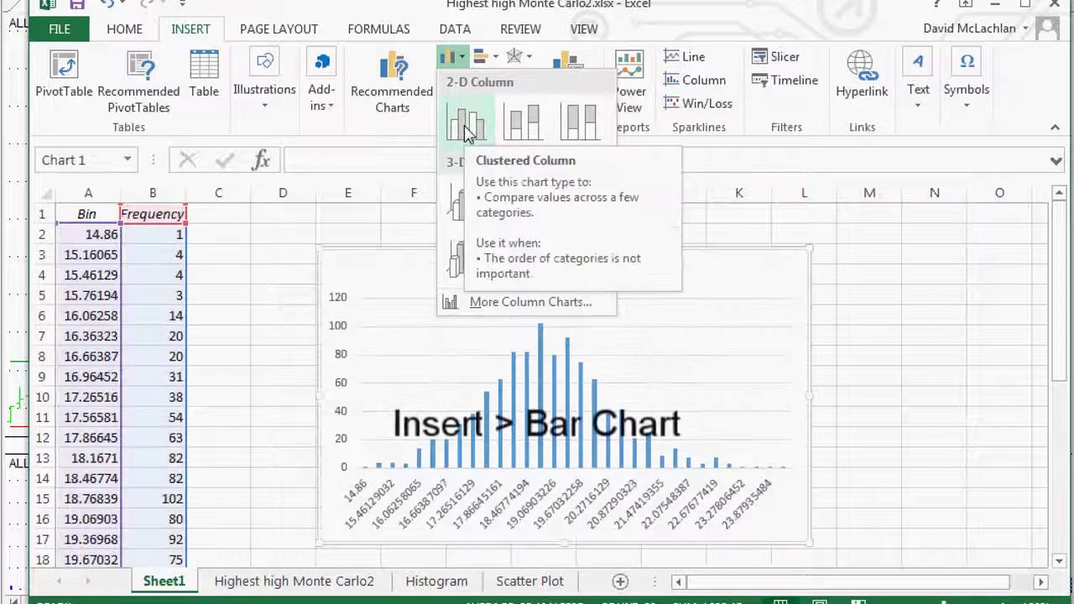
pyautogui.click(466, 122)
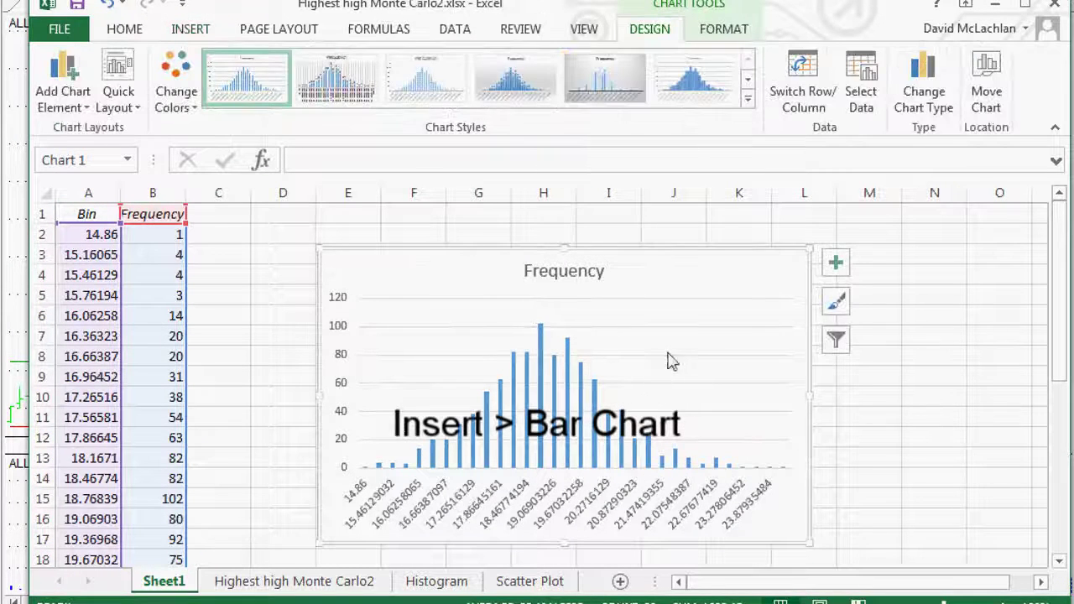
# Step: Show bin values A2:A32 with one decimal (14.9, 15.2, 15.5…), then select the histogram chart
pyautogui.click(87, 234)
pyautogui.scroll(-2, 76, 380)
pyautogui.scroll(-4, 76, 379)
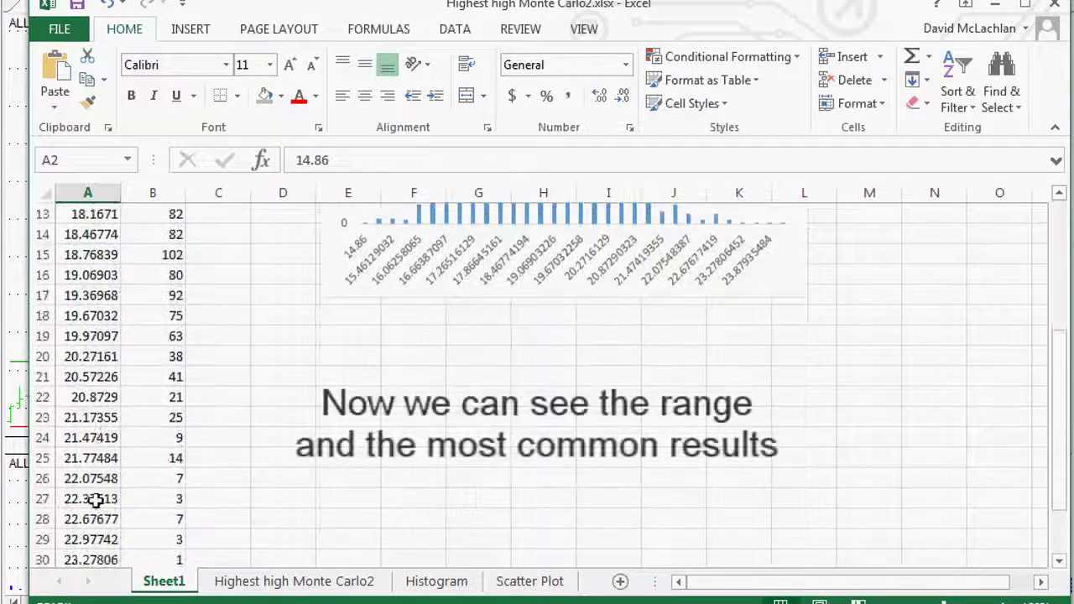
pyautogui.keyDown('shift'); pyautogui.click(90, 485); pyautogui.keyUp('shift')
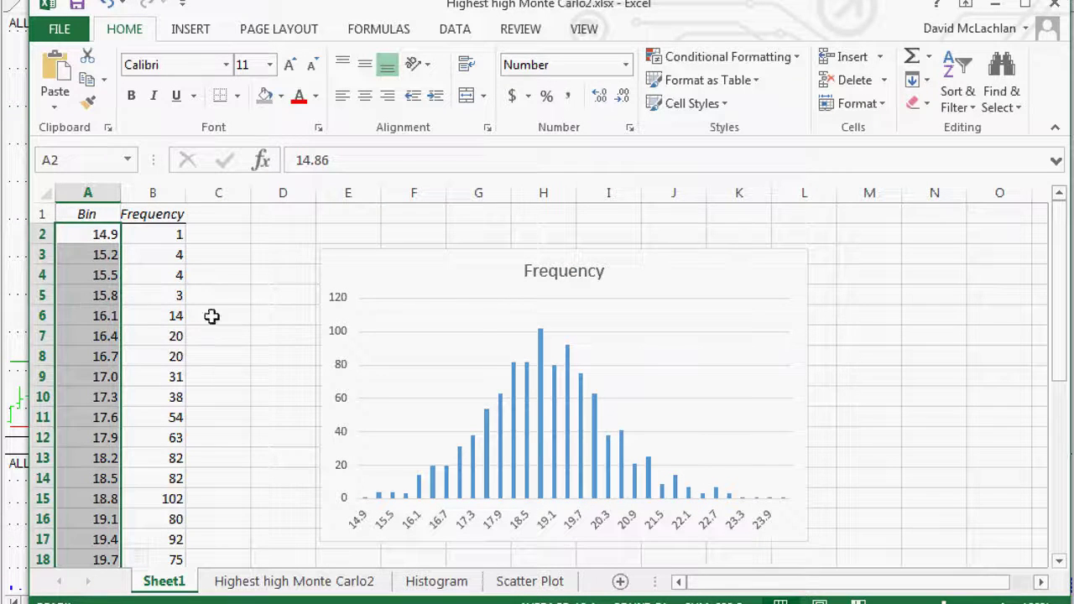
pyautogui.click(475, 333)
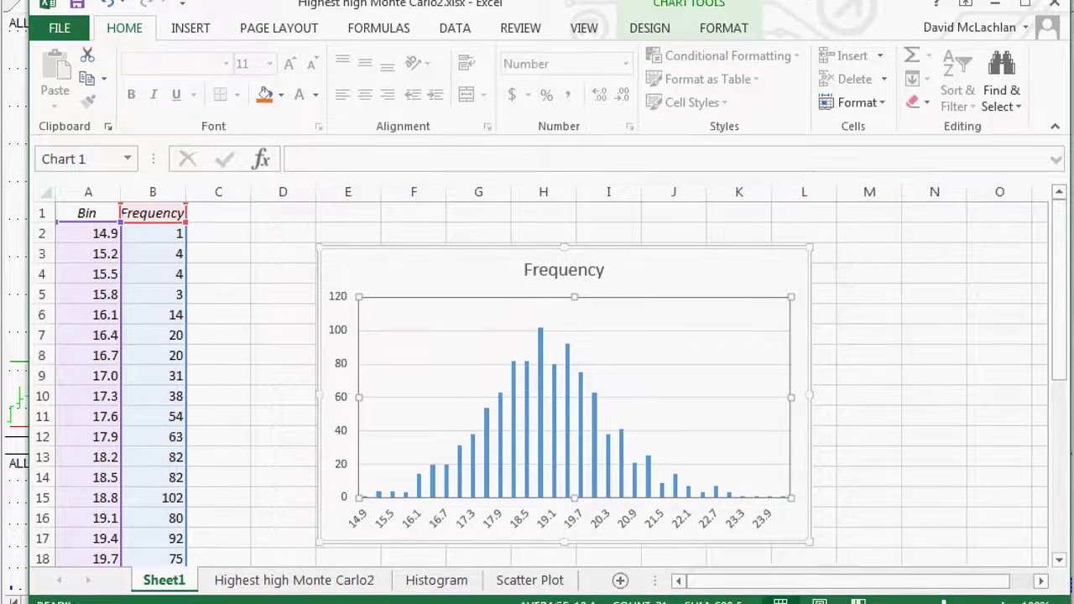
# Step: Drag the Frequency chart's corner outward until every bin label through More shows
pyautogui.click(581, 418)
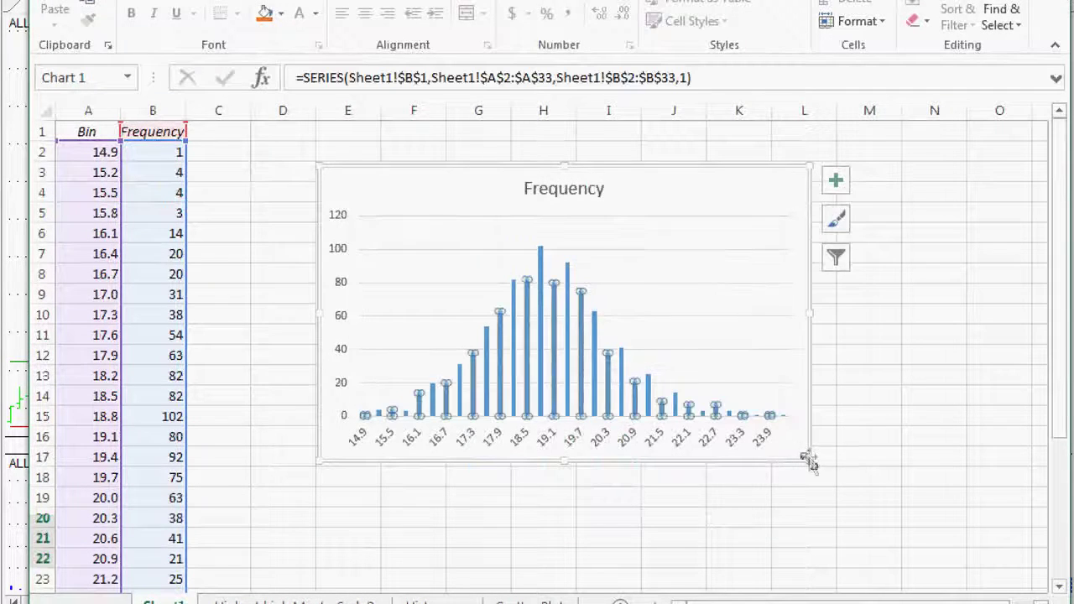
pyautogui.moveTo(808, 461); pyautogui.dragTo(908, 560)
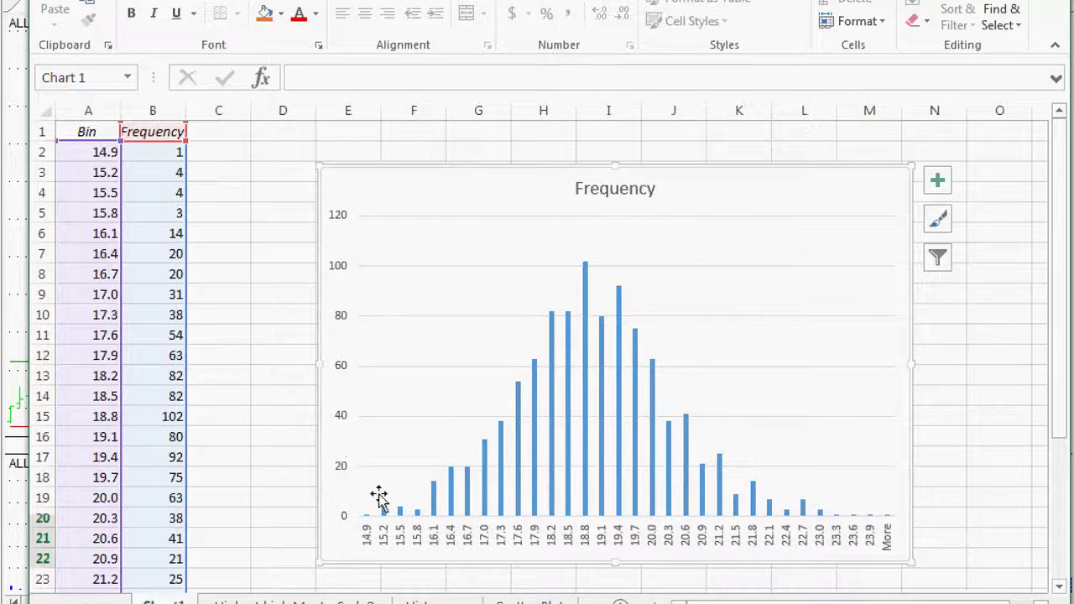
pyautogui.moveTo(586, 273)
# Step: Switch to the Highest high Monte Carlo2 sheet and scroll back to the top
pyautogui.click(308, 602)
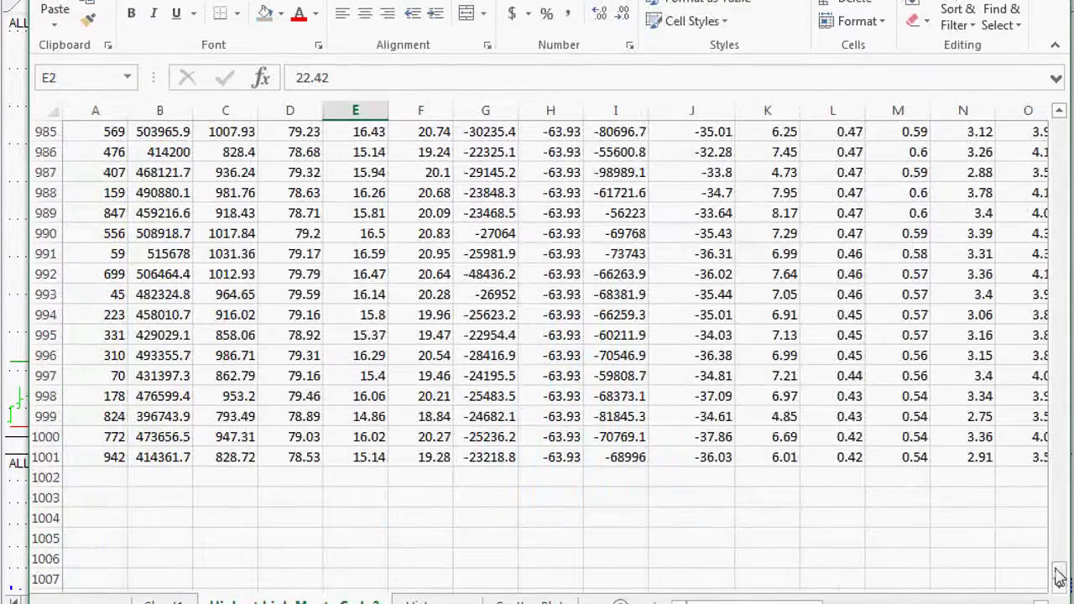
pyautogui.moveTo(1059, 577); pyautogui.dragTo(1059, 126)
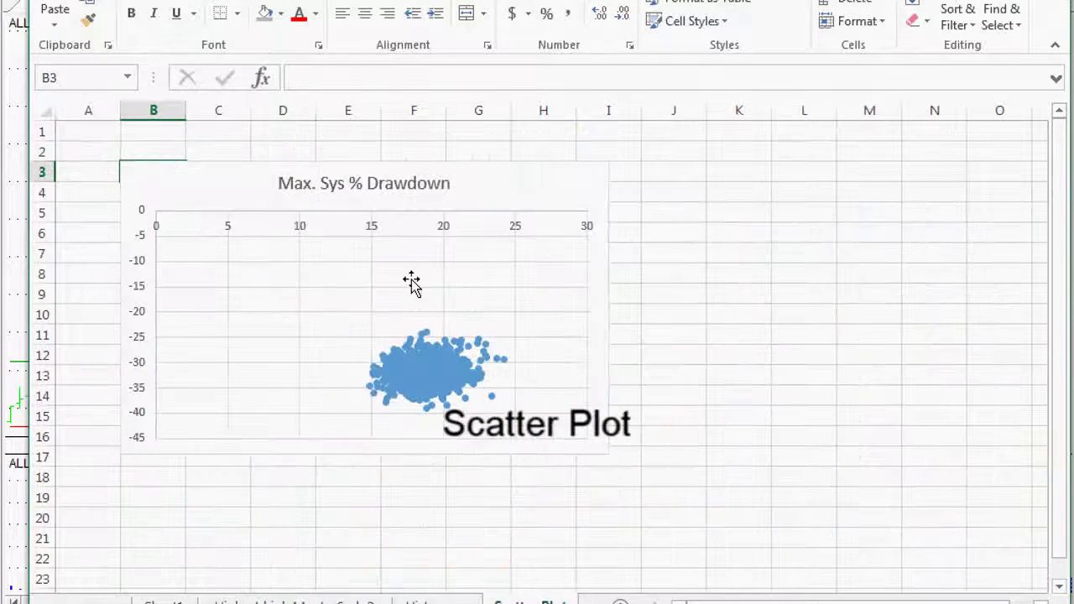
# Step: Drag the Max. Sys % Drawdown scatter chart's corner outward, then select its plot area
pyautogui.click(411, 283)
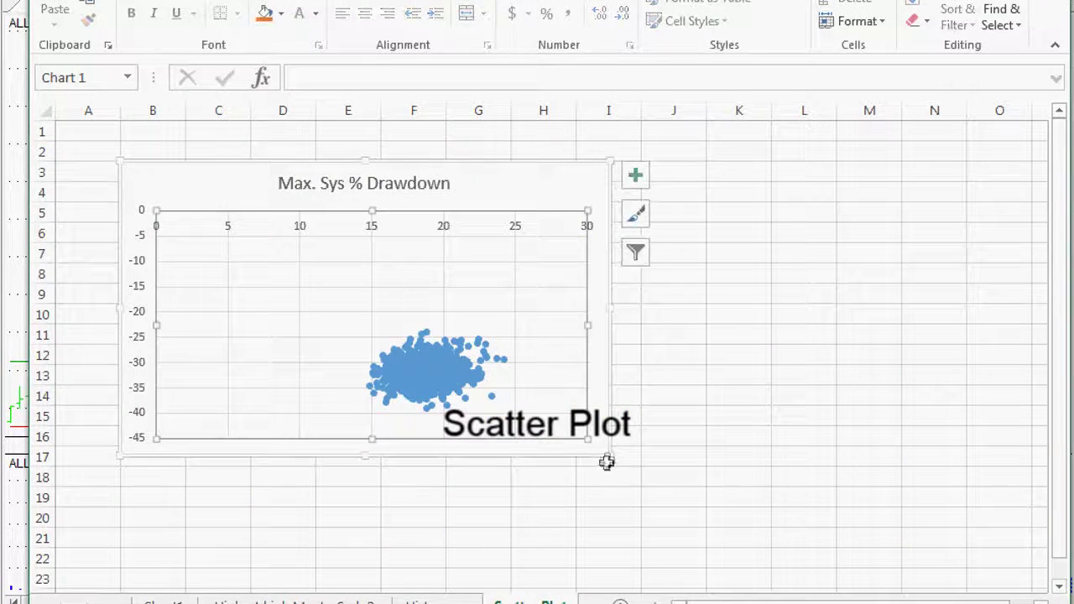
pyautogui.moveTo(608, 453); pyautogui.dragTo(710, 542)
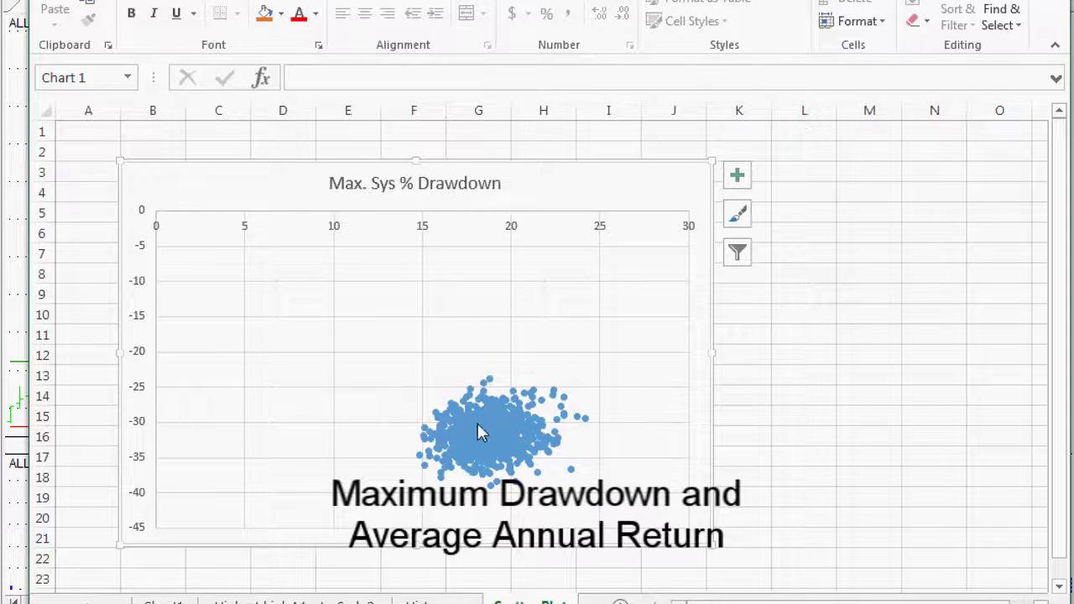
pyautogui.click(349, 336)
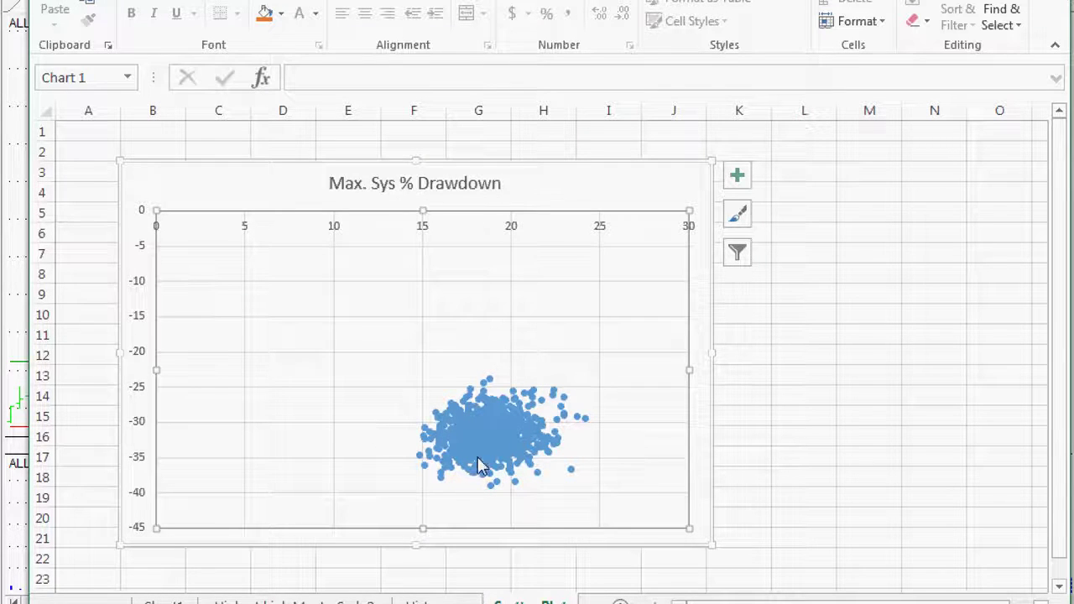
# Step: Select CAR cells E1:E23, auto-fit column J, and add drawdown cells J1:J21 to the selection
pyautogui.moveTo(480, 461)
pyautogui.click(419, 466)
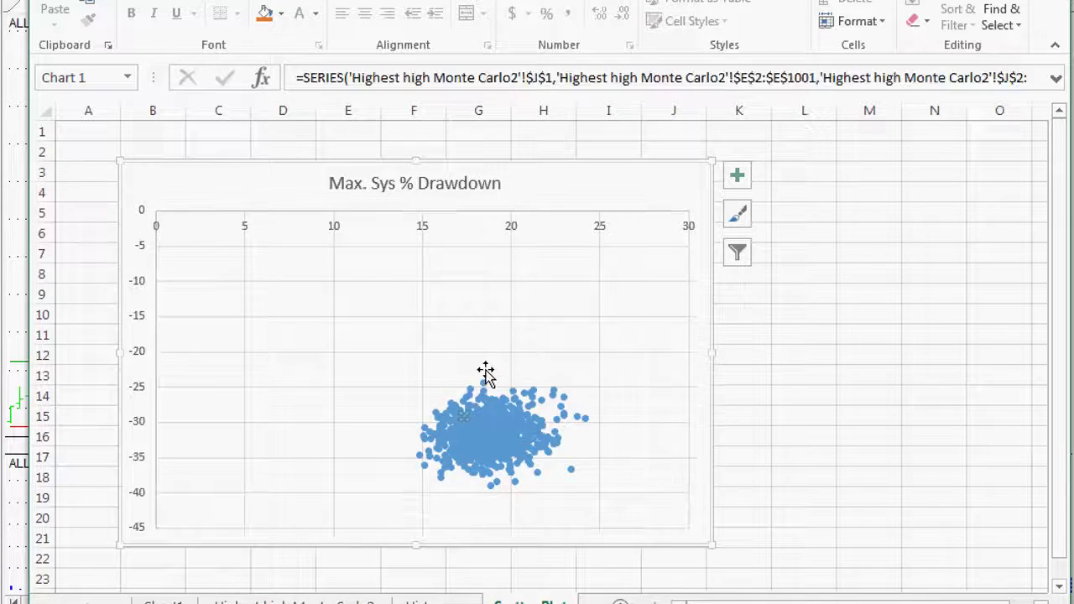
pyautogui.hotkey('ctrl', 'pageup')
pyautogui.hotkey('ctrl', 'pageup')
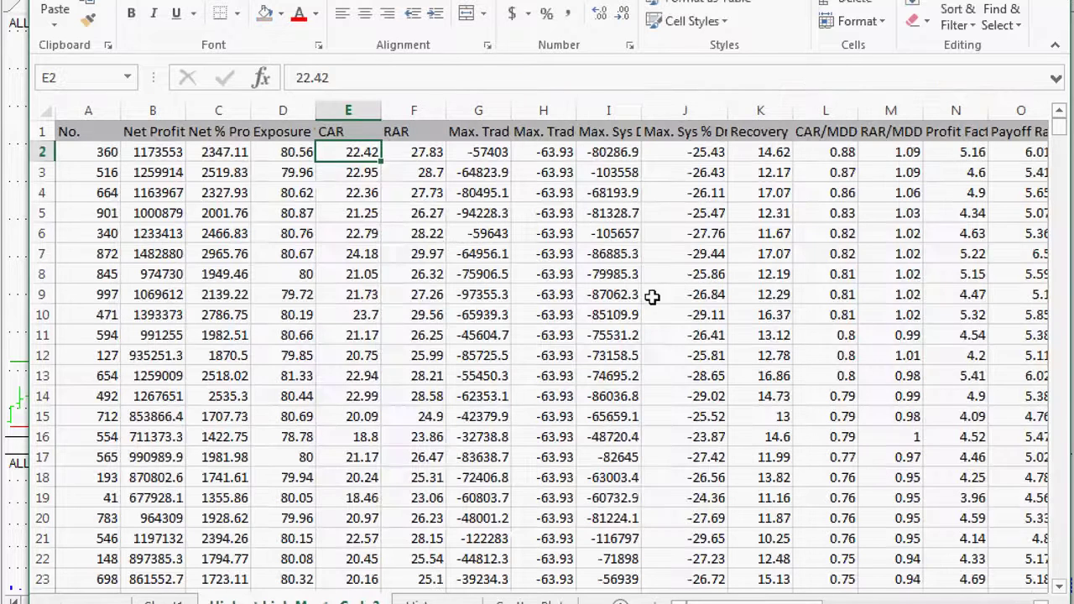
pyautogui.click(352, 135)
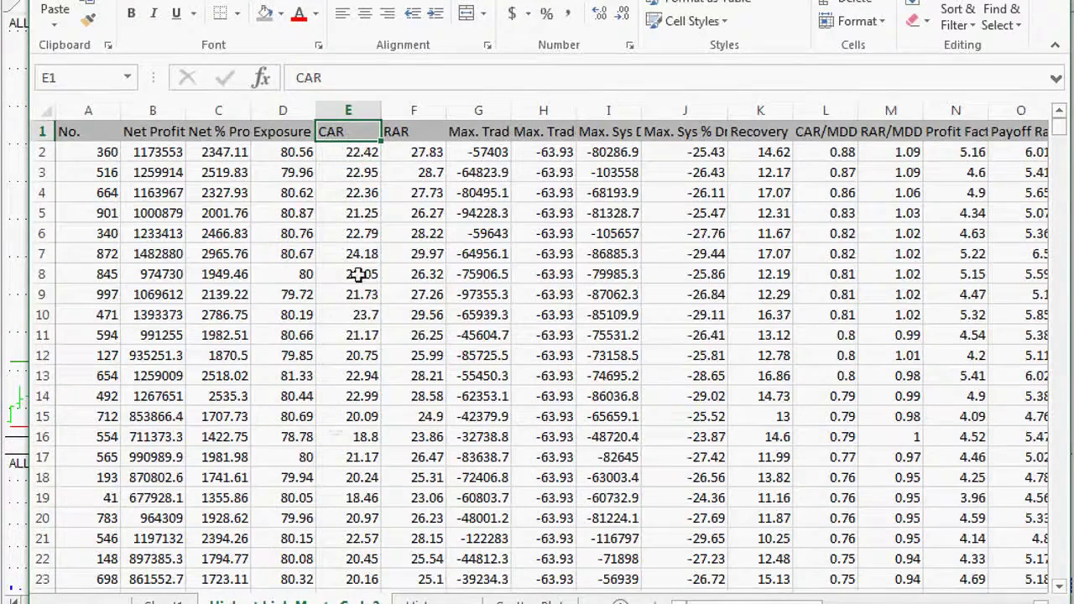
pyautogui.keyDown('shift'); pyautogui.click(352, 568); pyautogui.keyUp('shift')
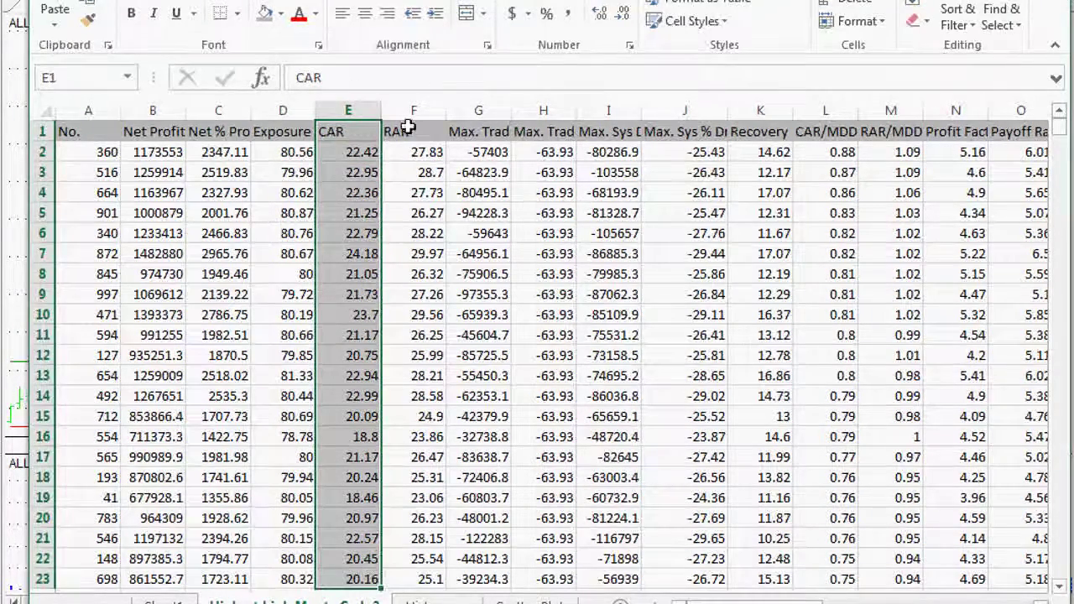
pyautogui.click(350, 130)
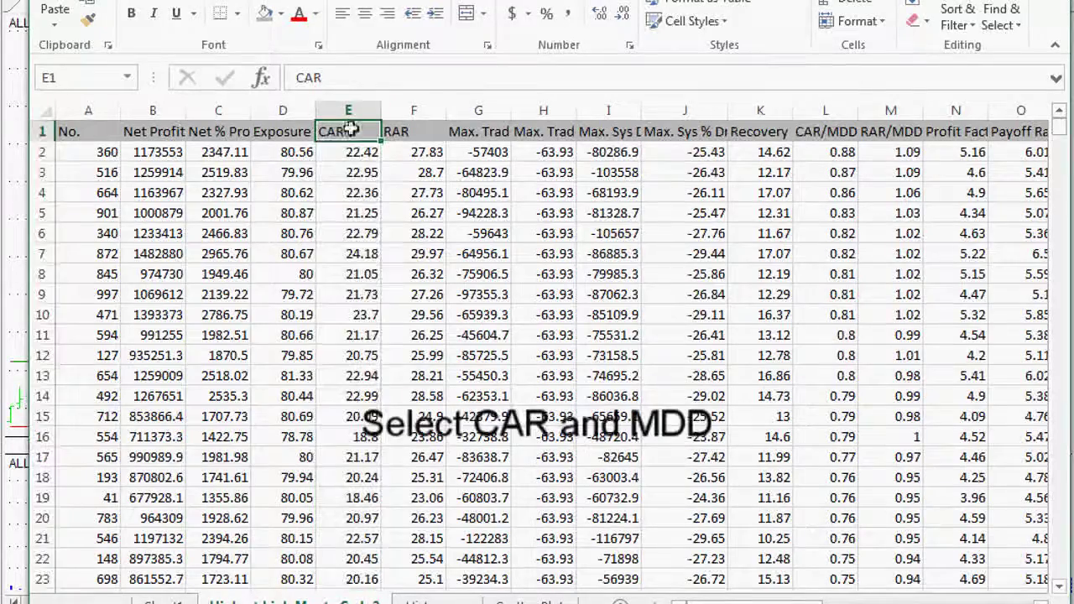
pyautogui.keyDown('shift'); pyautogui.click(362, 579); pyautogui.keyUp('shift')
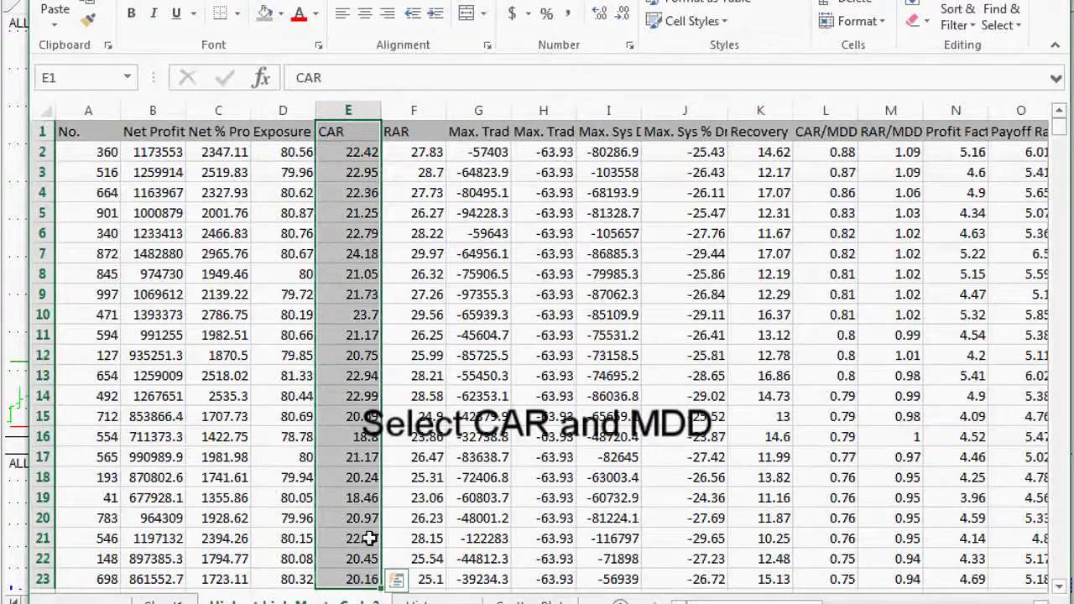
pyautogui.doubleClick(732, 111)
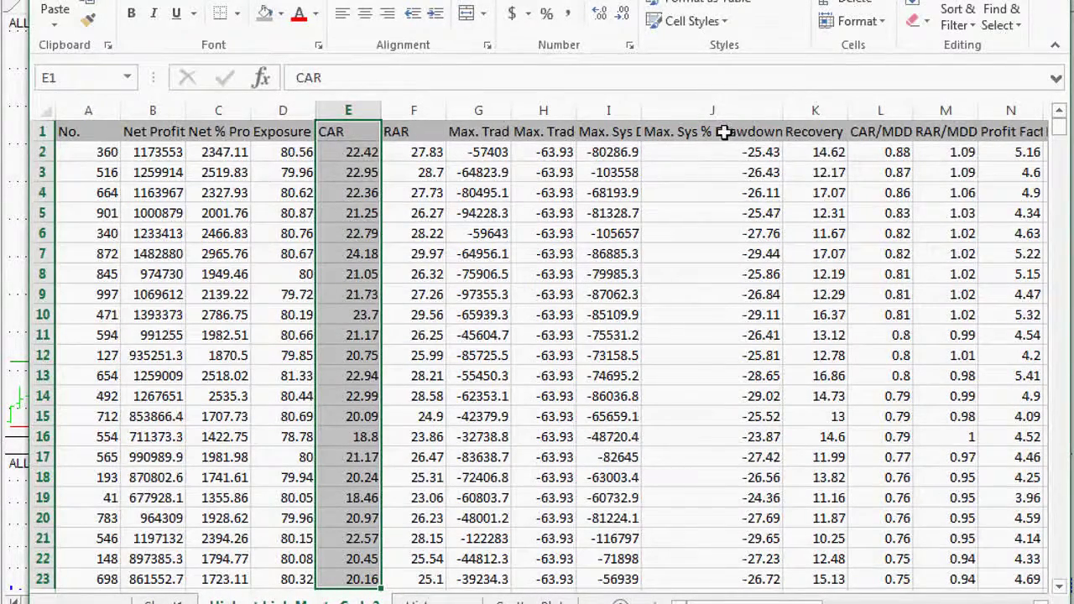
pyautogui.moveTo(723, 132)
pyautogui.mouseDown()
pyautogui.moveTo(714, 338)
pyautogui.moveTo(739, 576)
pyautogui.mouseUp()
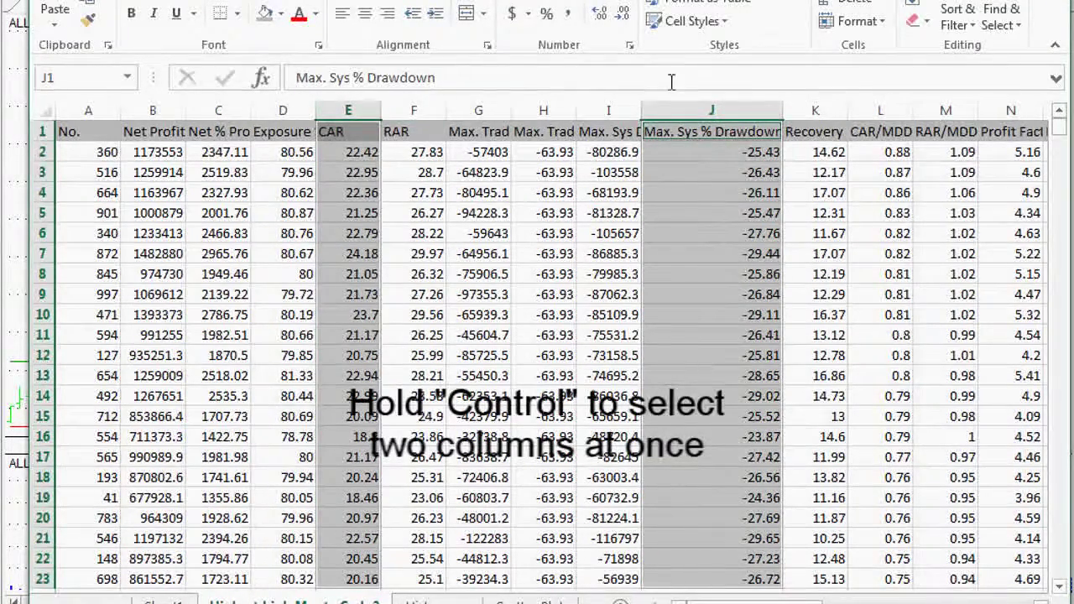
pyautogui.click(342, 1)
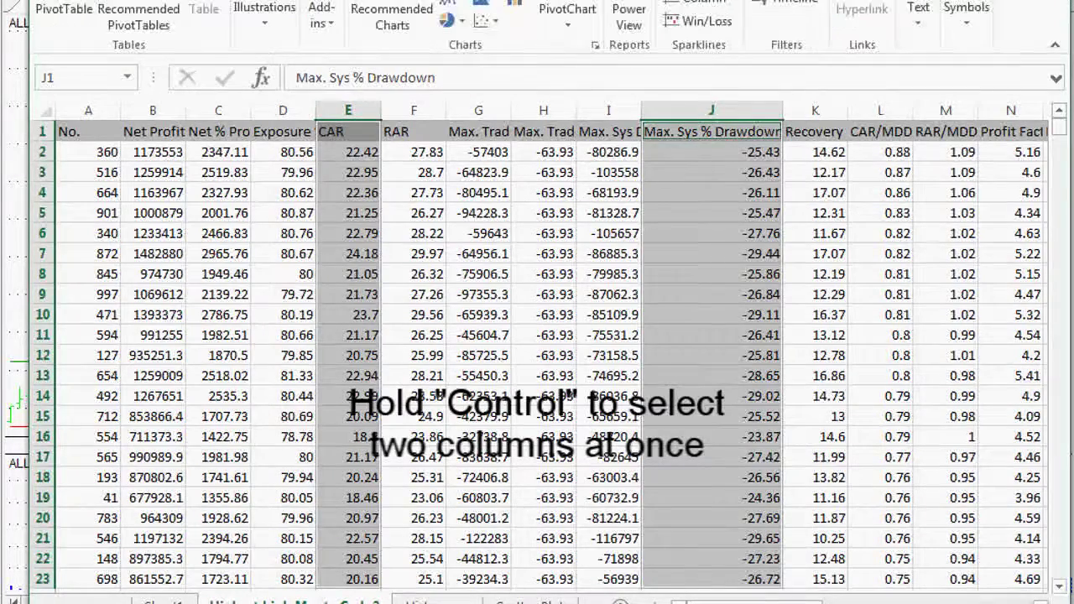
pyautogui.click(495, 27)
pyautogui.click(501, 87)
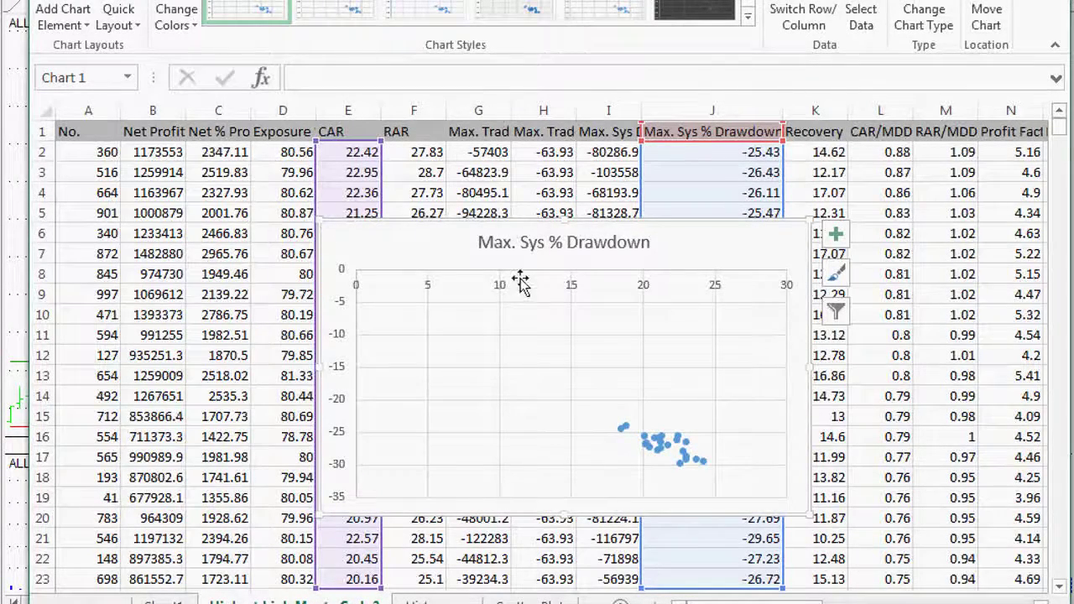
pyautogui.moveTo(796, 232); pyautogui.dragTo(887, 157)
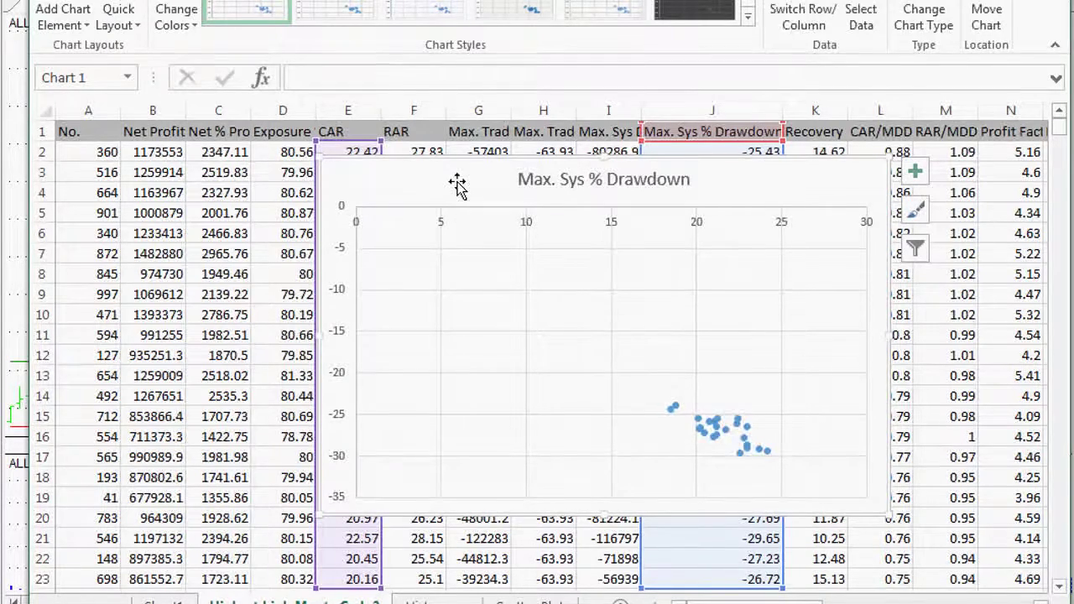
pyautogui.press('Delete')
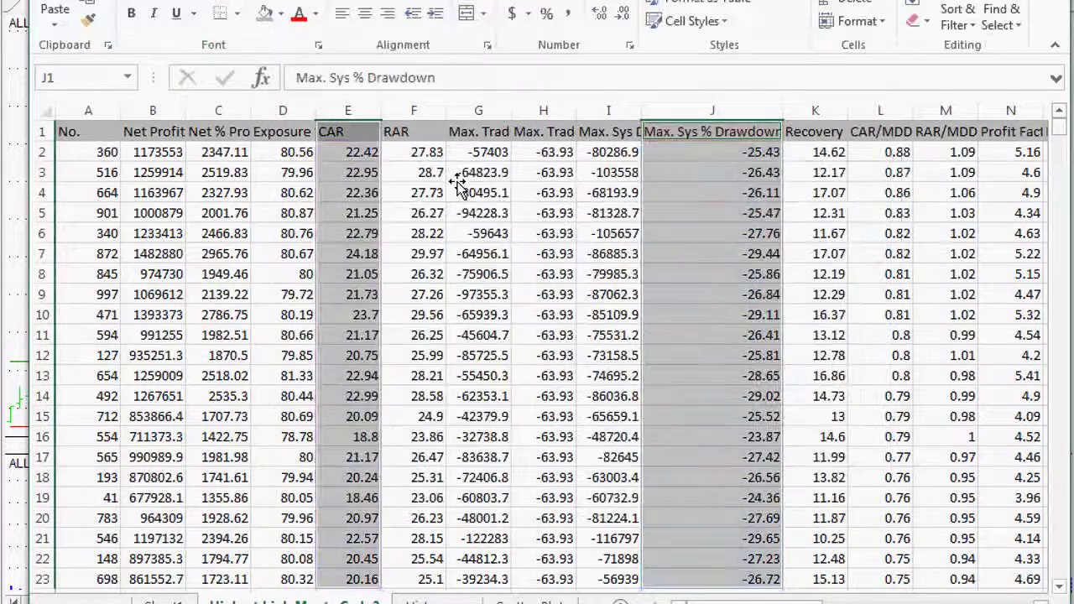
# Step: On the Histogram sheet, drag the Frequency chart larger so labels run 14.9 through More
pyautogui.click(438, 601)
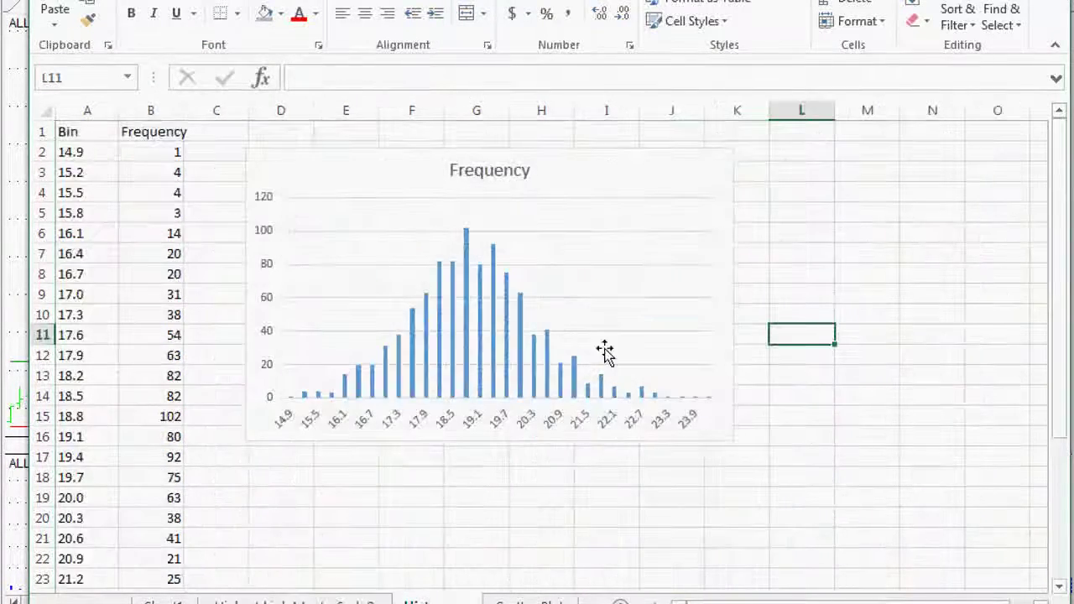
pyautogui.click(688, 299)
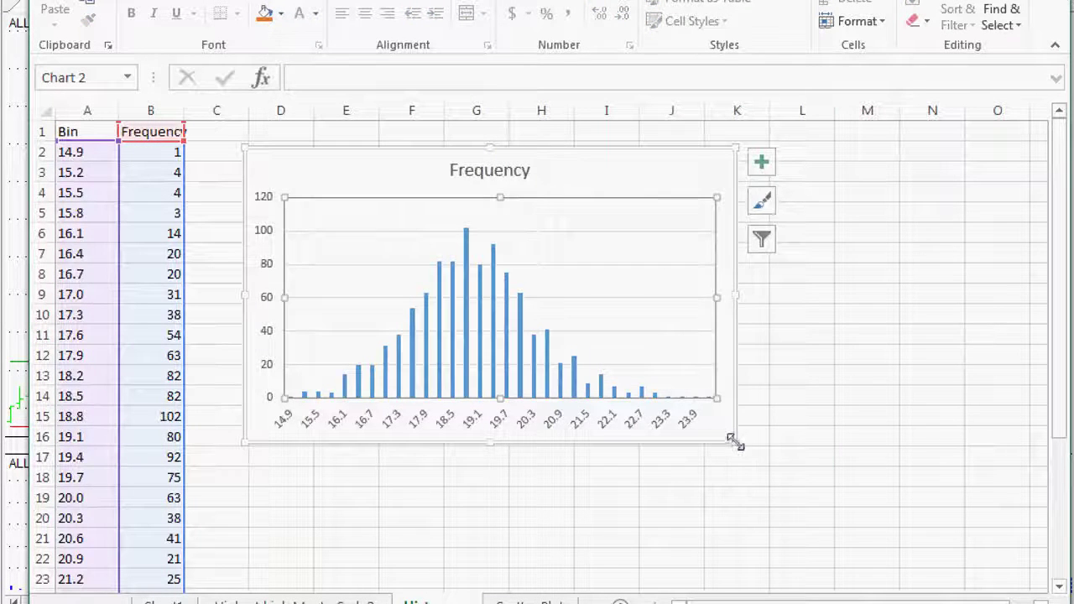
pyautogui.moveTo(735, 443); pyautogui.dragTo(828, 578)
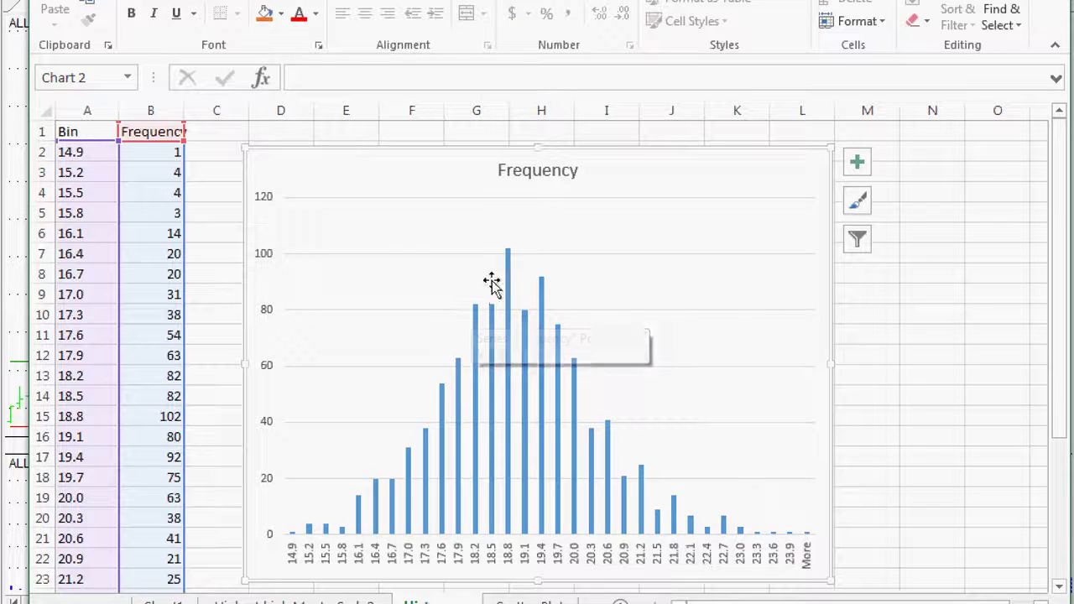
pyautogui.moveTo(512, 261)
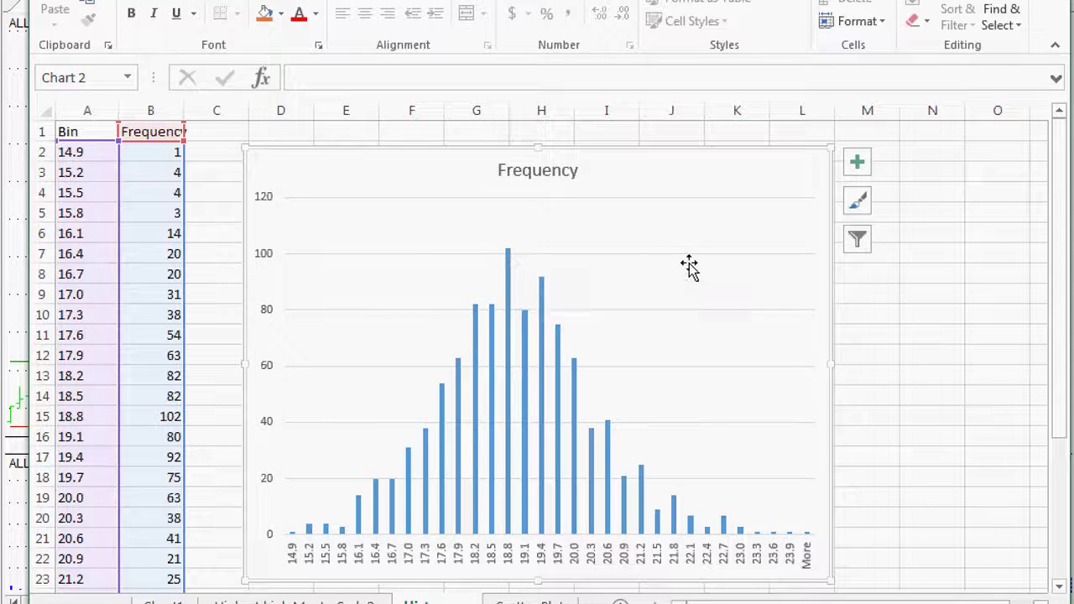